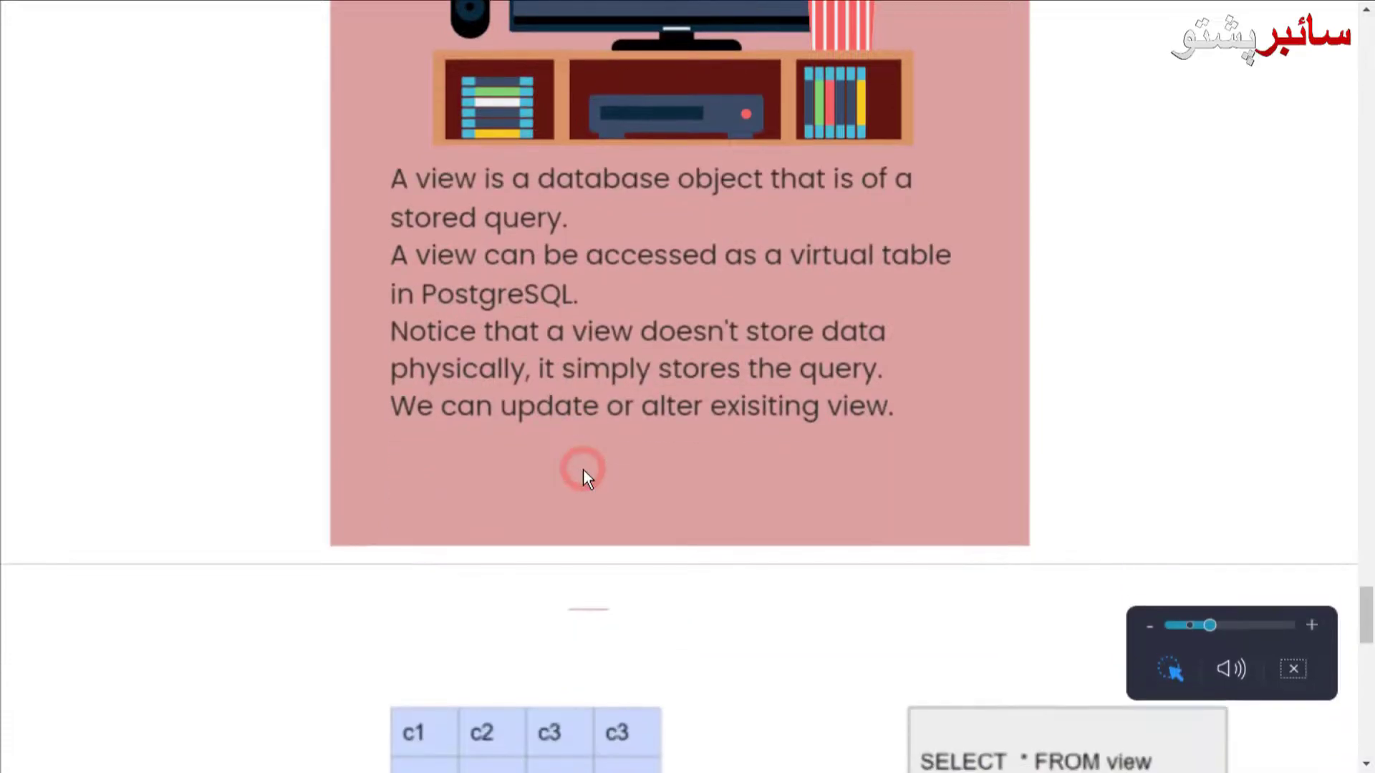
scroll(584, 469, "down", 2)
scroll(583, 470, "up", 2)
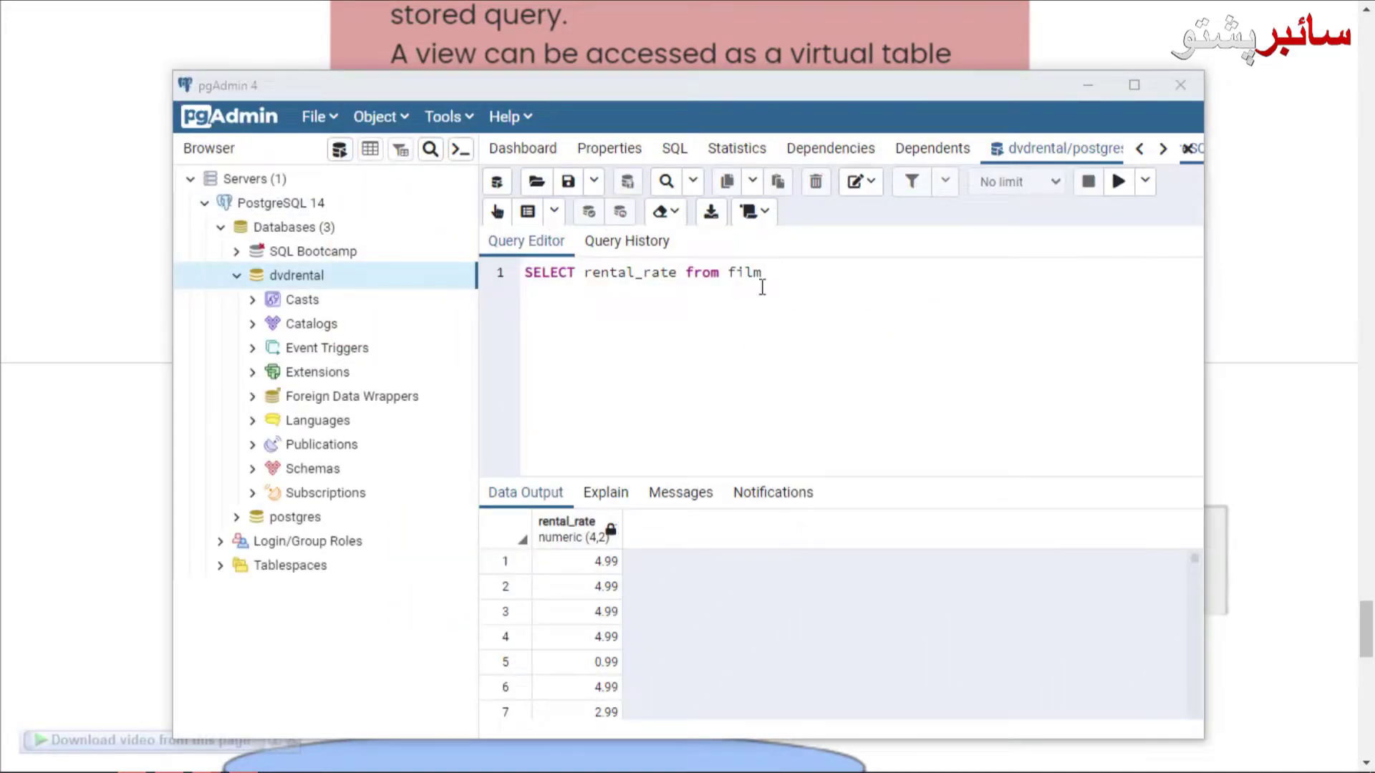
Step: Replace the rental_rate query with SELECT * FROM customer and run it to list customer rows
key("ctrl+a")
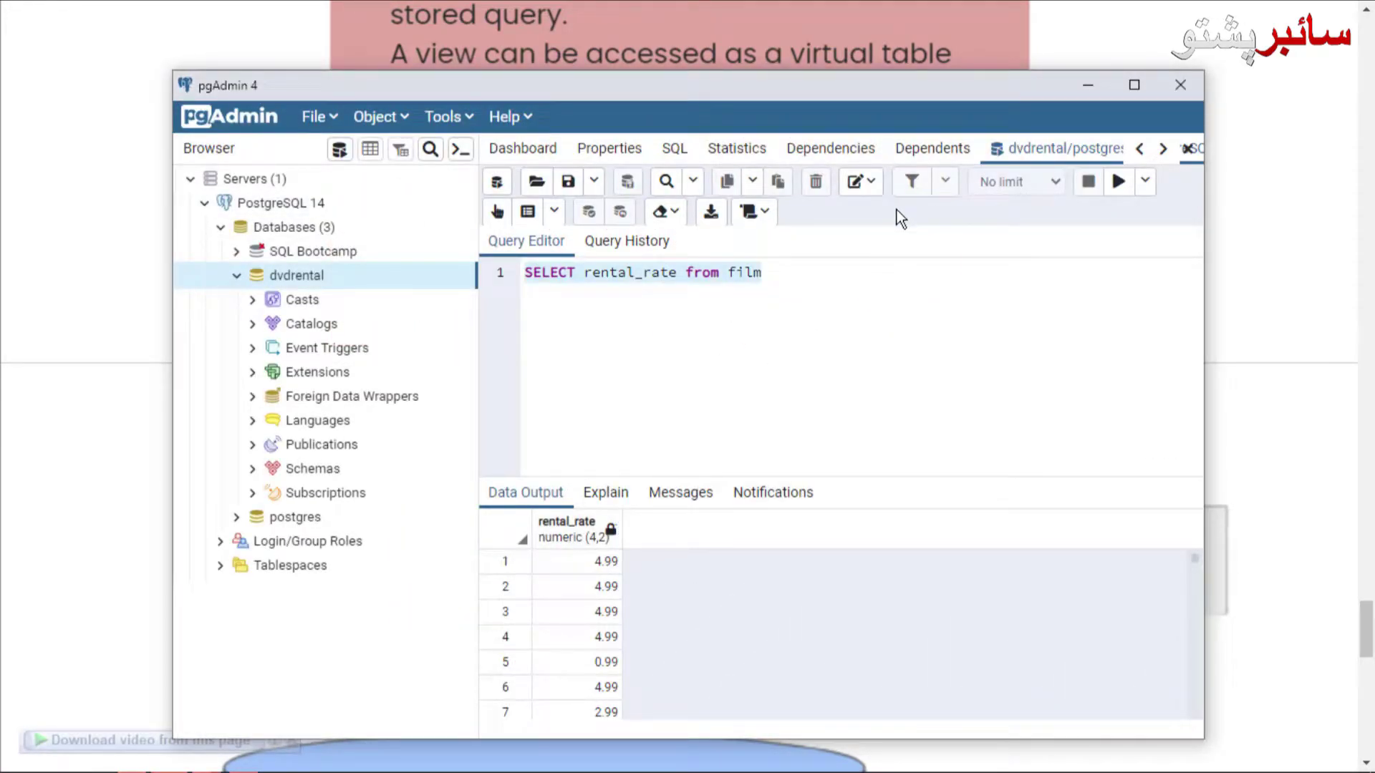
type("SELECT")
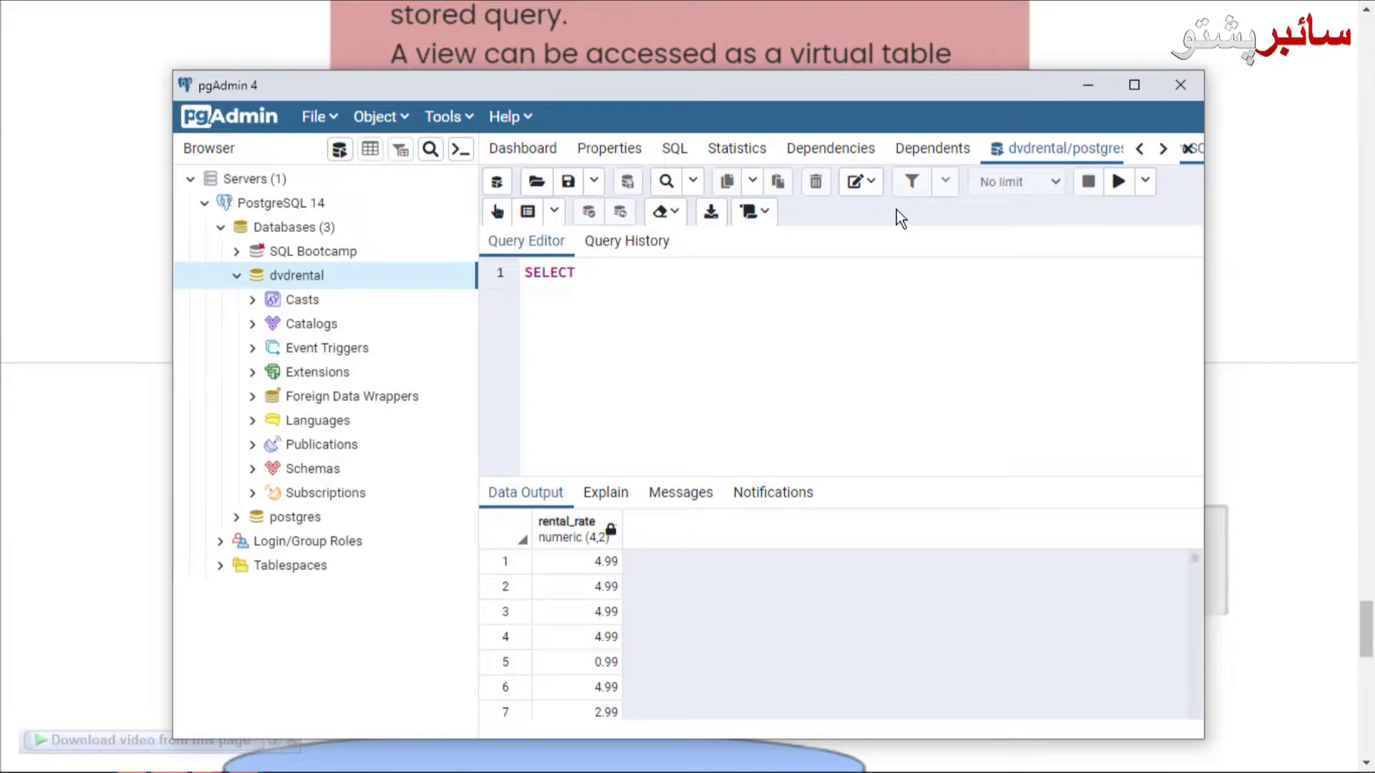
type(" * FROM ")
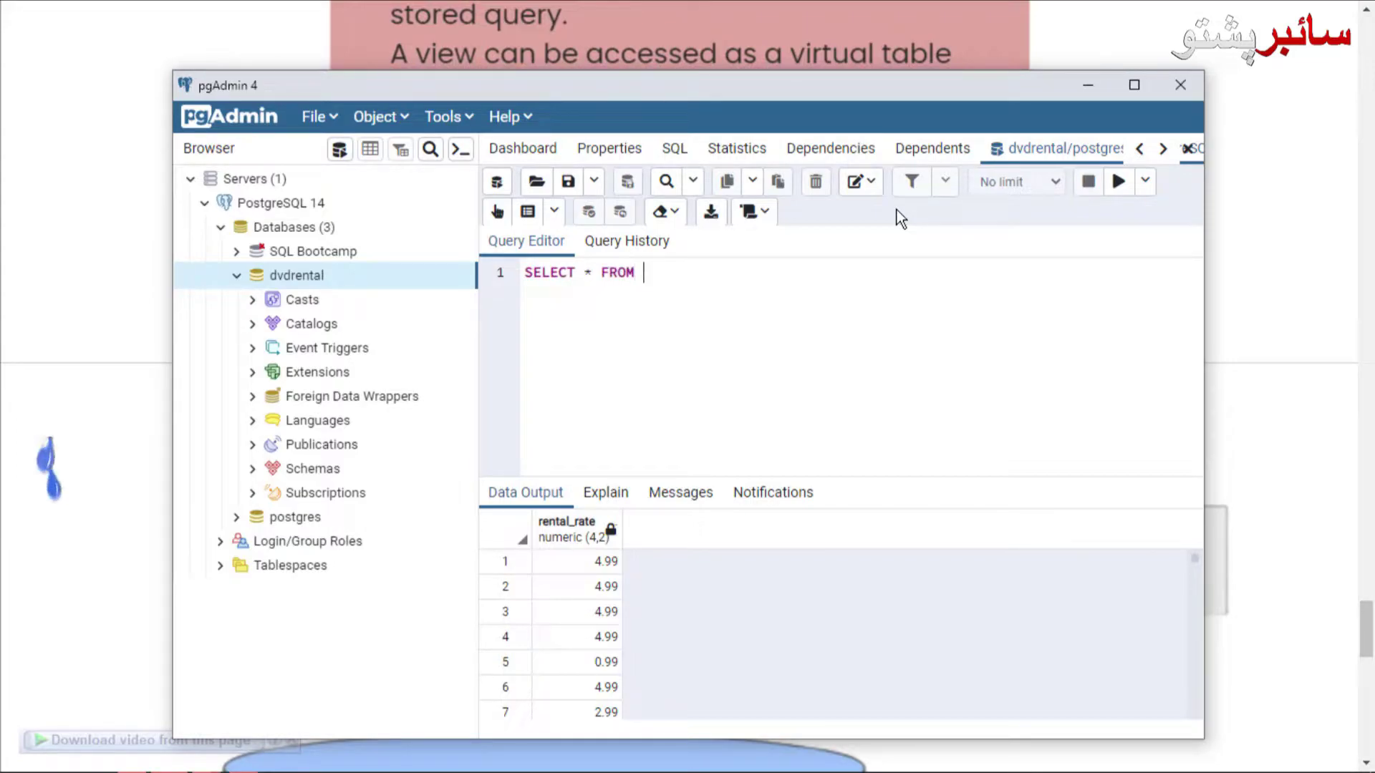
type("cu")
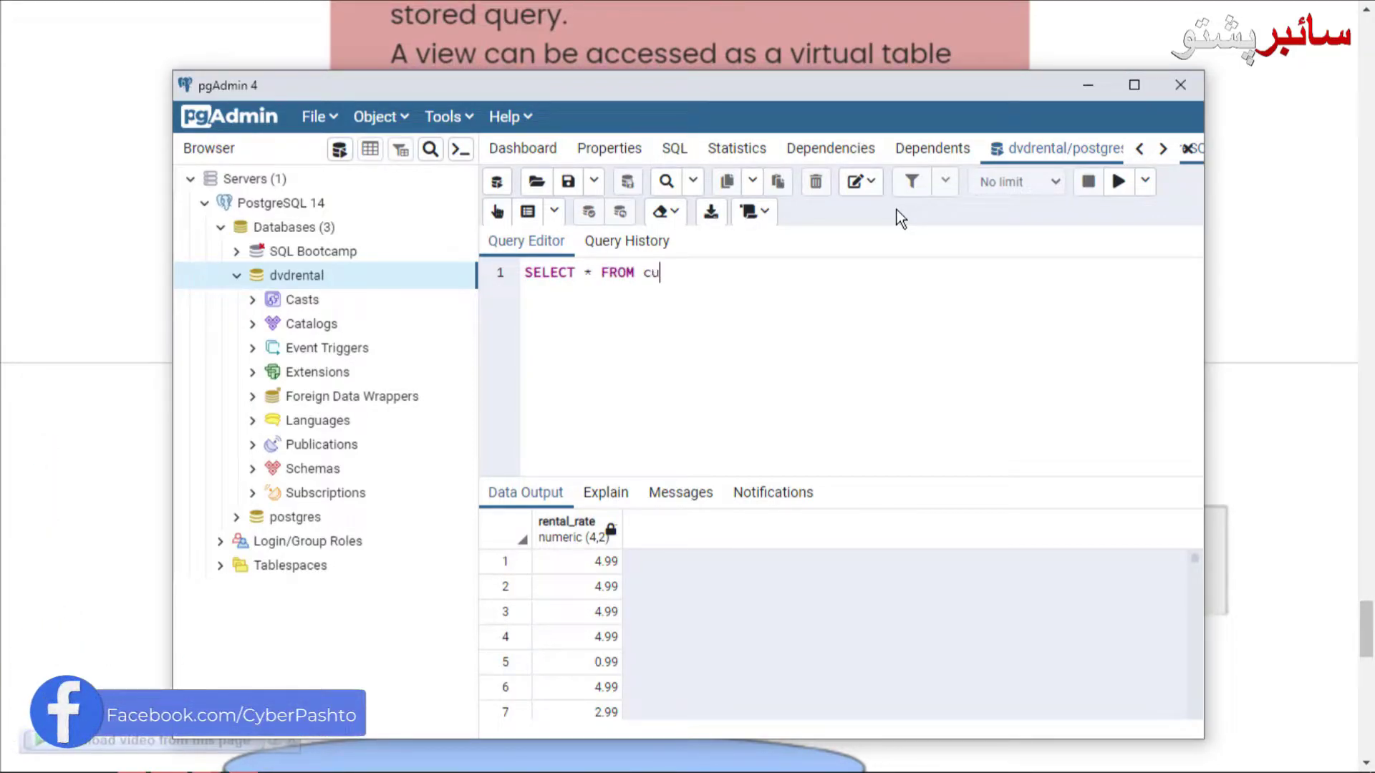
type("stomer")
key("F5")
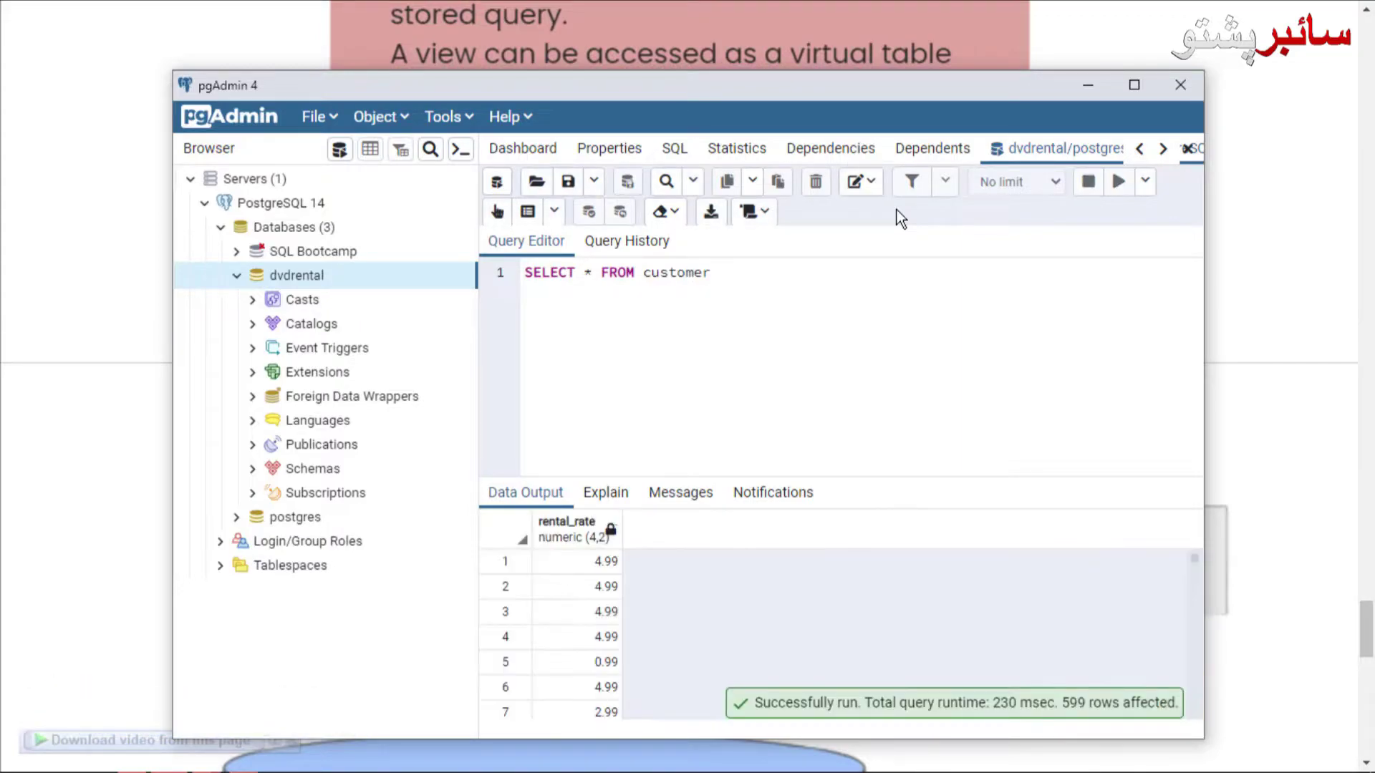
left_click(806, 591)
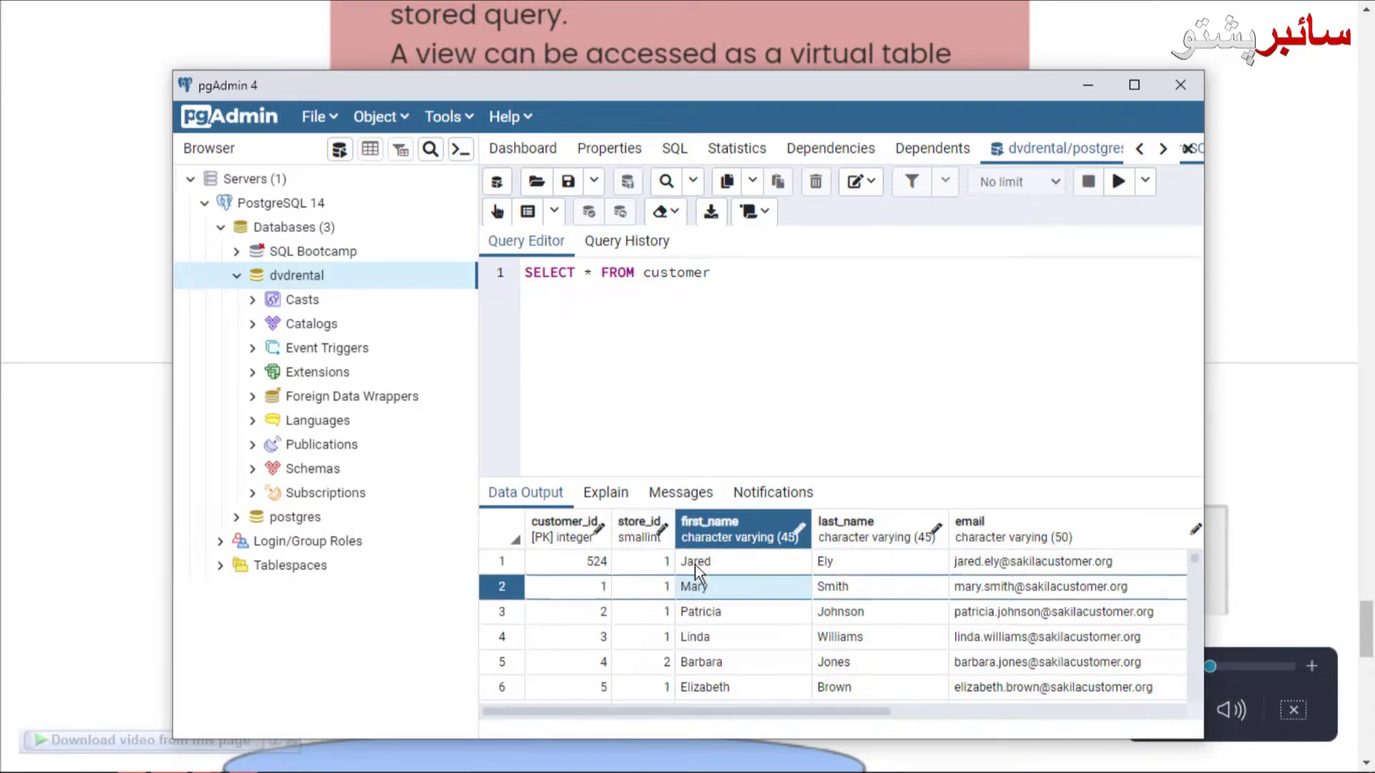
left_click_drag(622, 709, 896, 721)
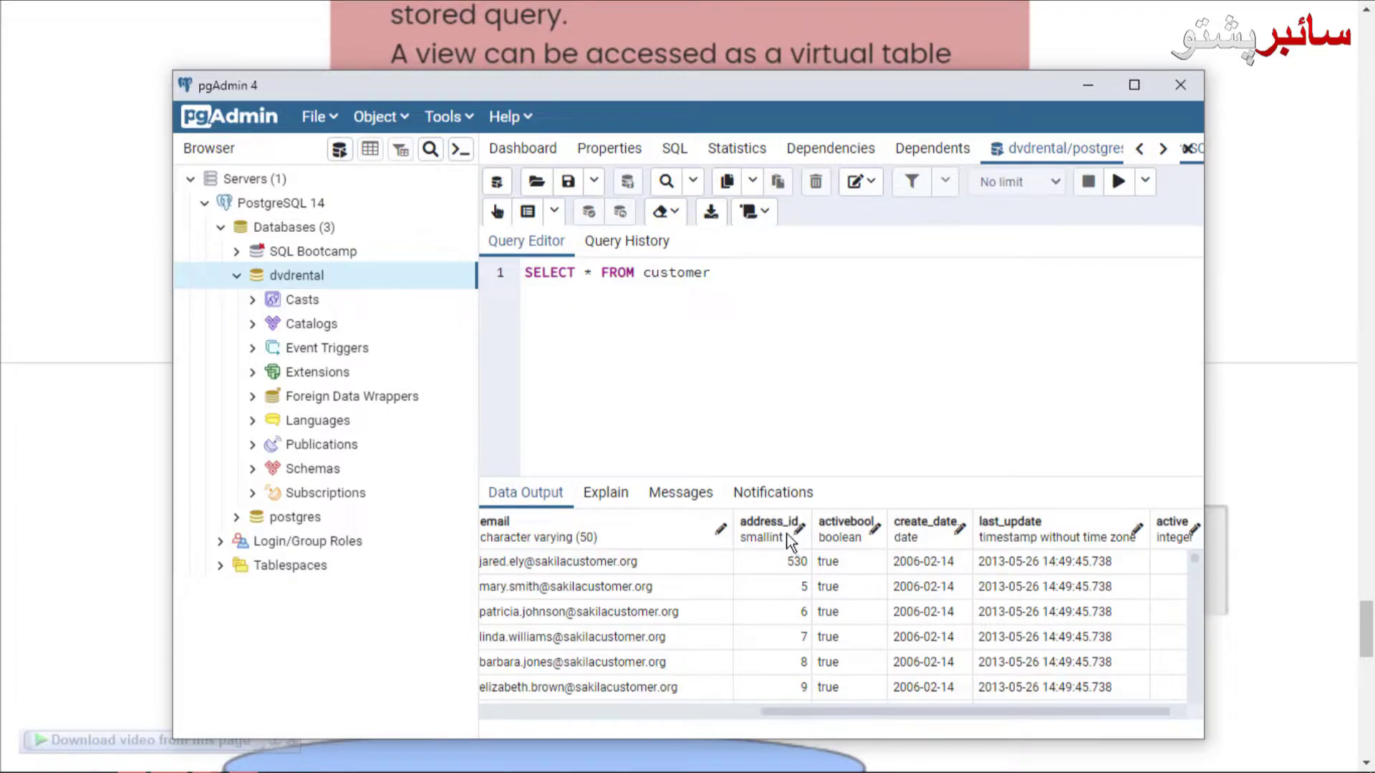
scroll(783, 585, "down", 3)
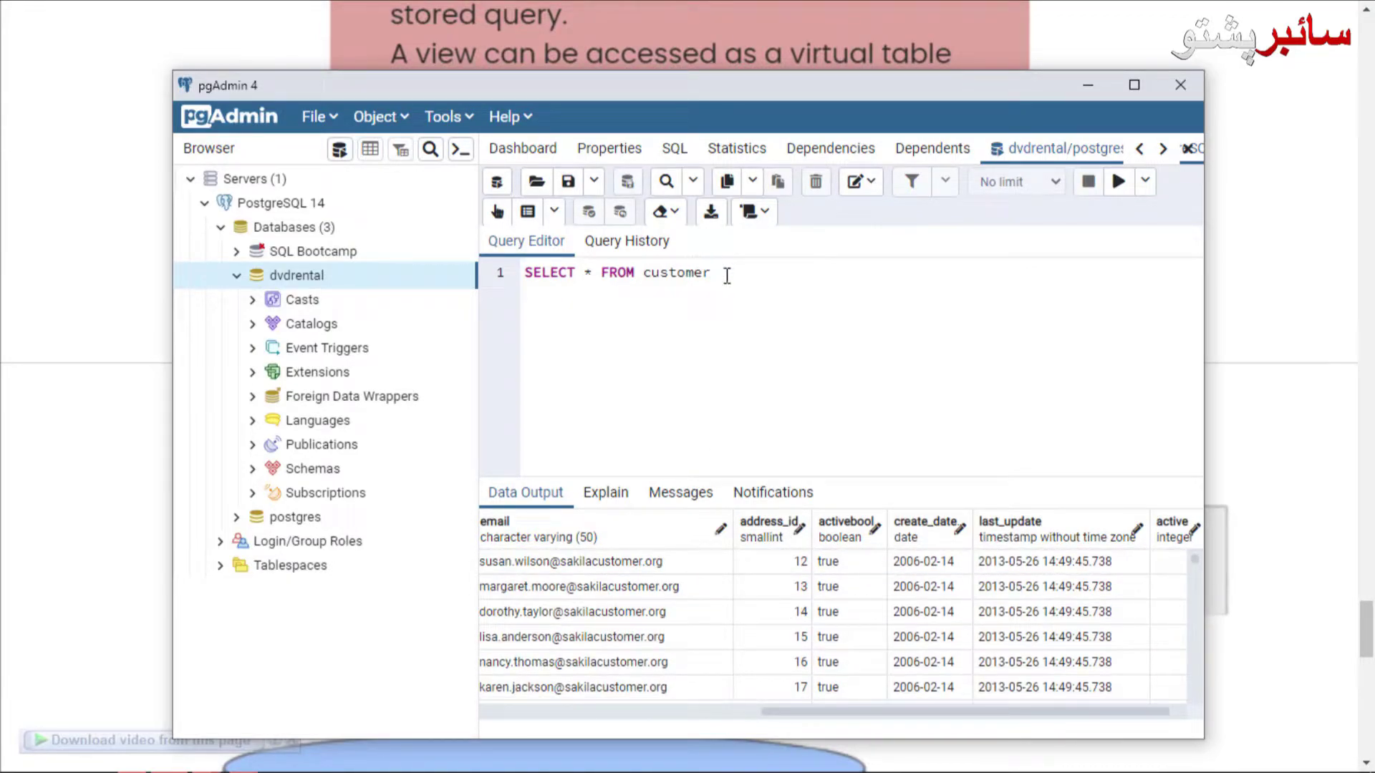
left_click_drag(712, 274, 644, 271)
Step: Change the query to SELECT * FROM address and run it to list address rows
key("ctrl+z")
key("BackSpace")
key("BackSpace")
key("BackSpace")
key("BackSpace")
key("BackSpace")
key("BackSpace")
key("BackSpace")
type("addre")
type("ss")
key("F5")
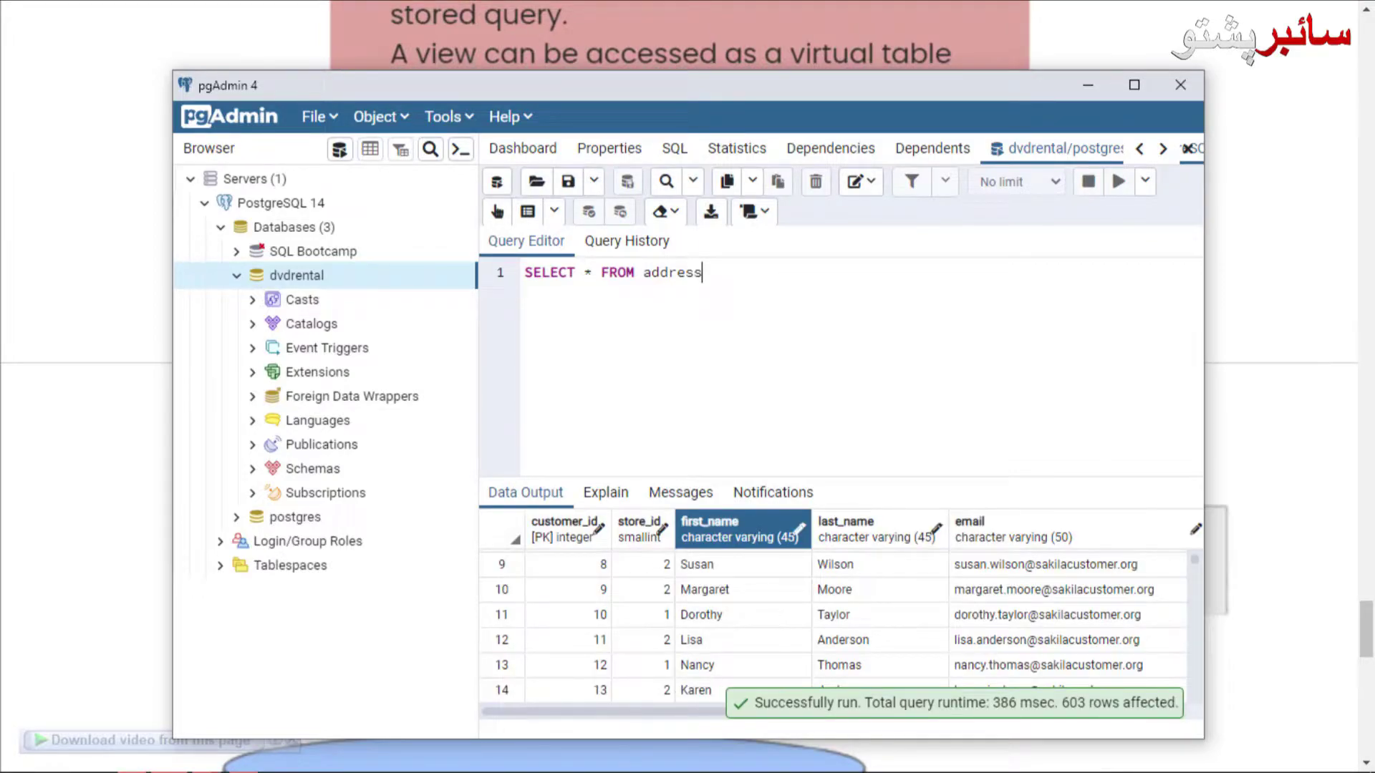
mouse_move(631, 715)
left_mouse_down()
mouse_move(700, 709)
mouse_move(572, 704)
left_mouse_up()
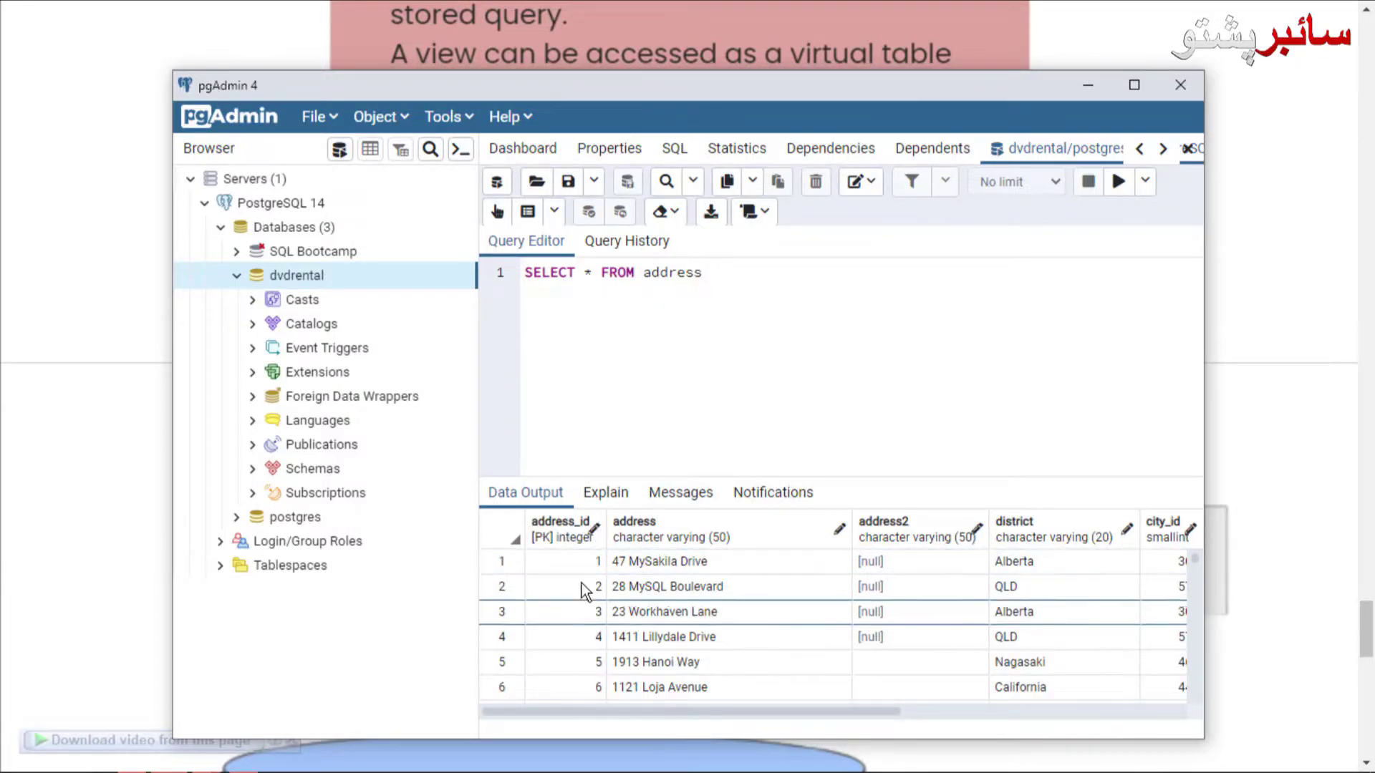
scroll(578, 606, "down", 2)
scroll(578, 645, "down", 3)
scroll(576, 644, "up", 5)
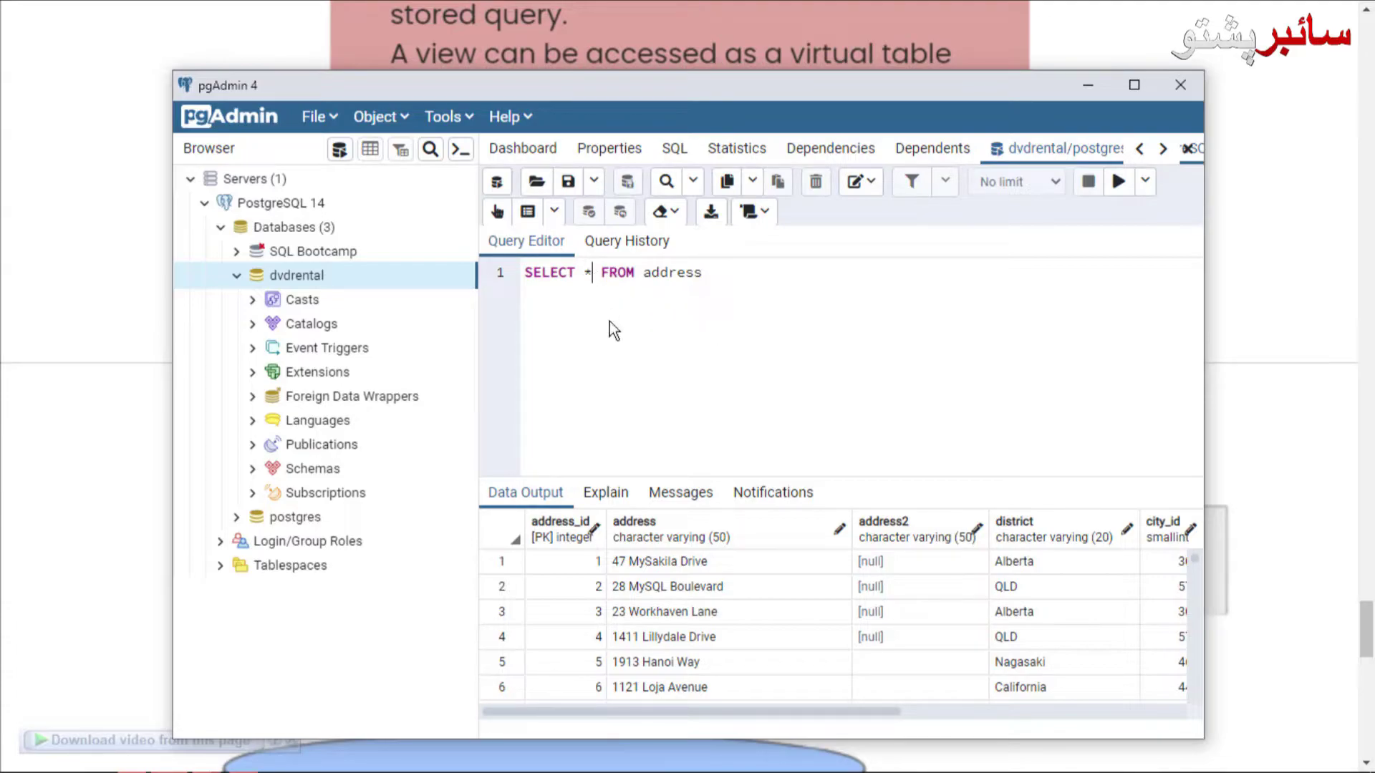
key("BackSpace")
type("first")
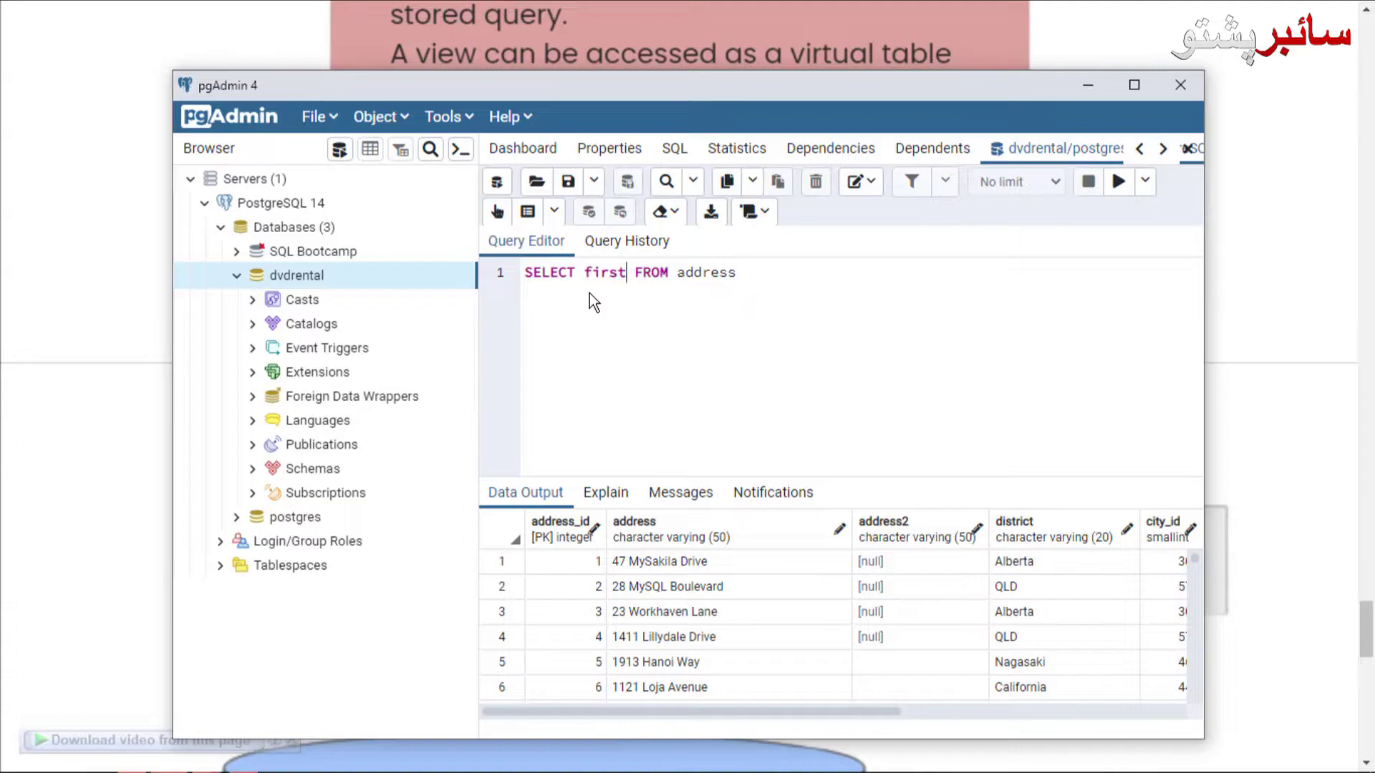
type("_name,l")
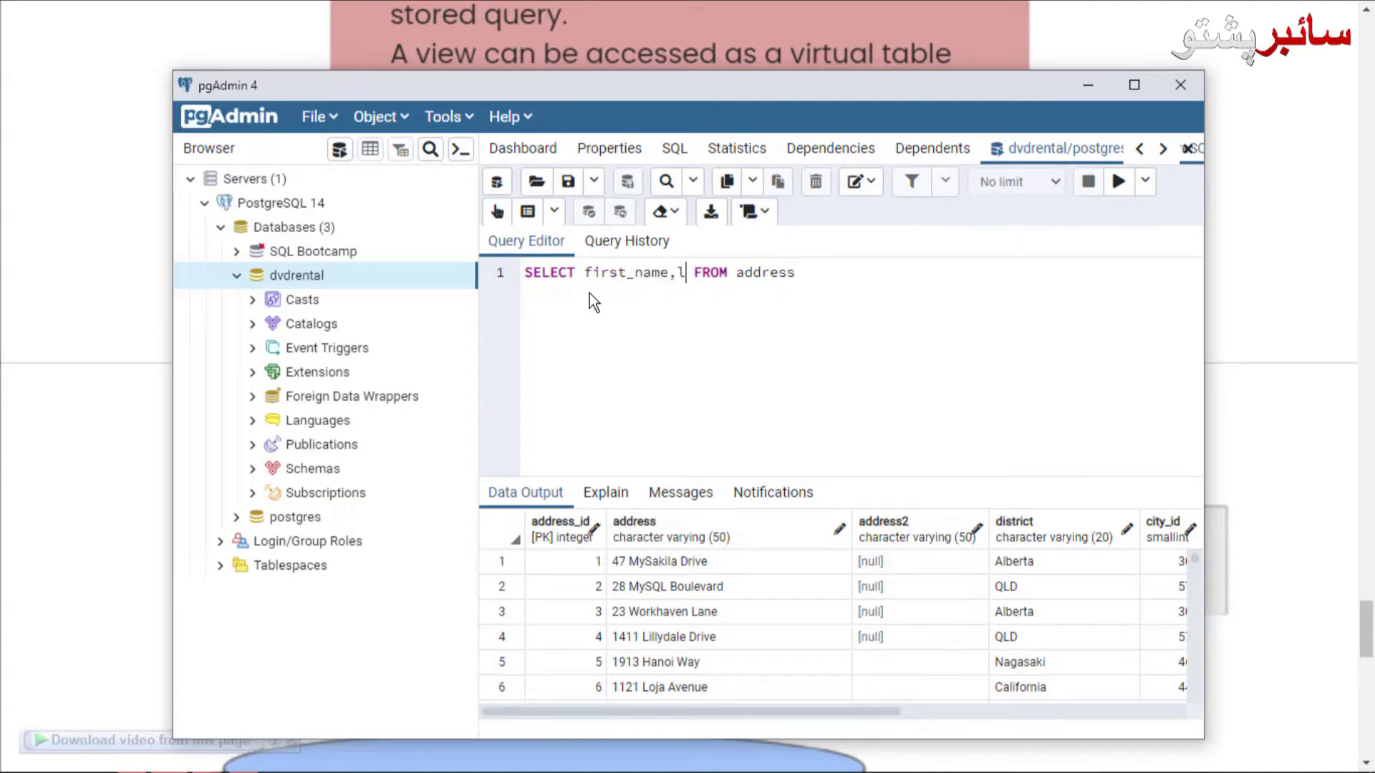
type("ast_bn")
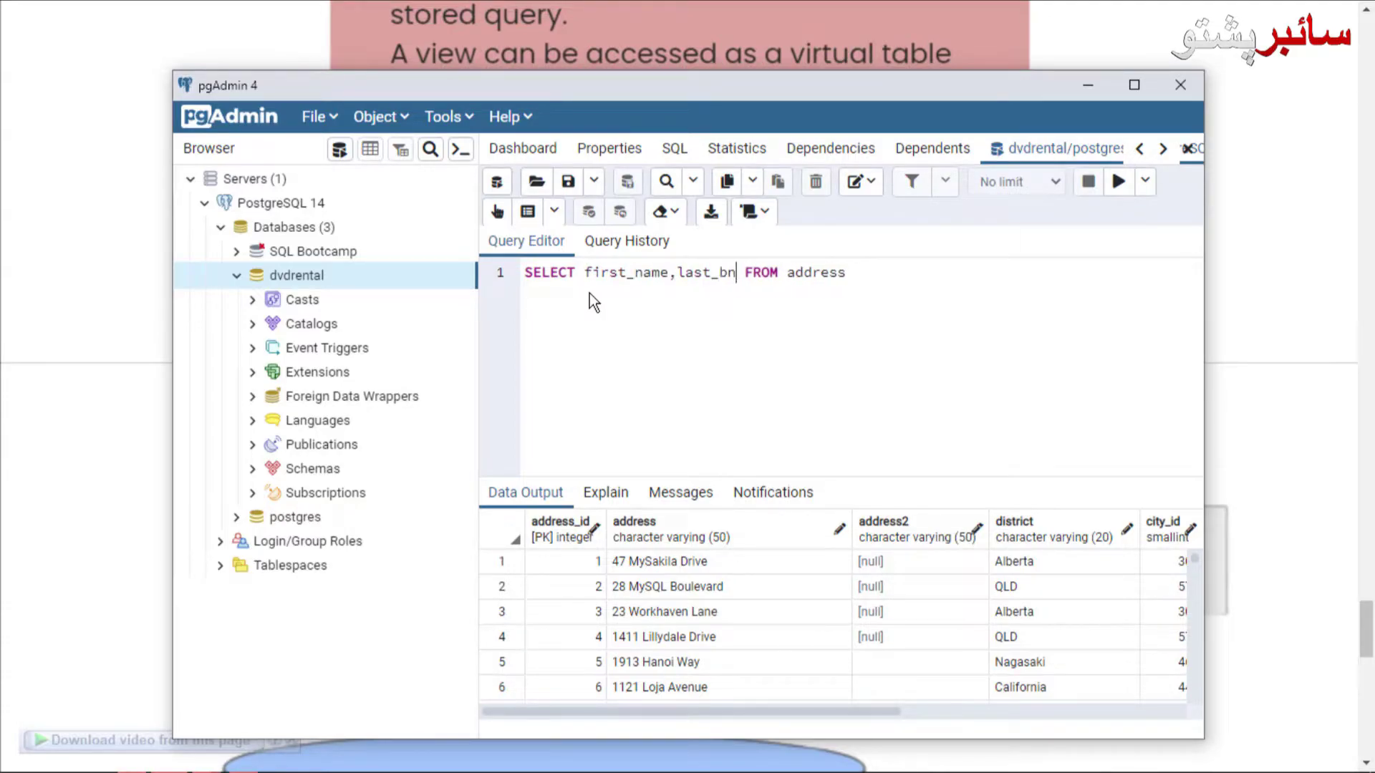
type("ame")
Step: Run the first_name, last_name, address inner join on address_id, which errors on duplicate address
key("BackSpace")
key("BackSpace")
key("BackSpace")
key("BackSpace")
type("n")
type("ame,address")
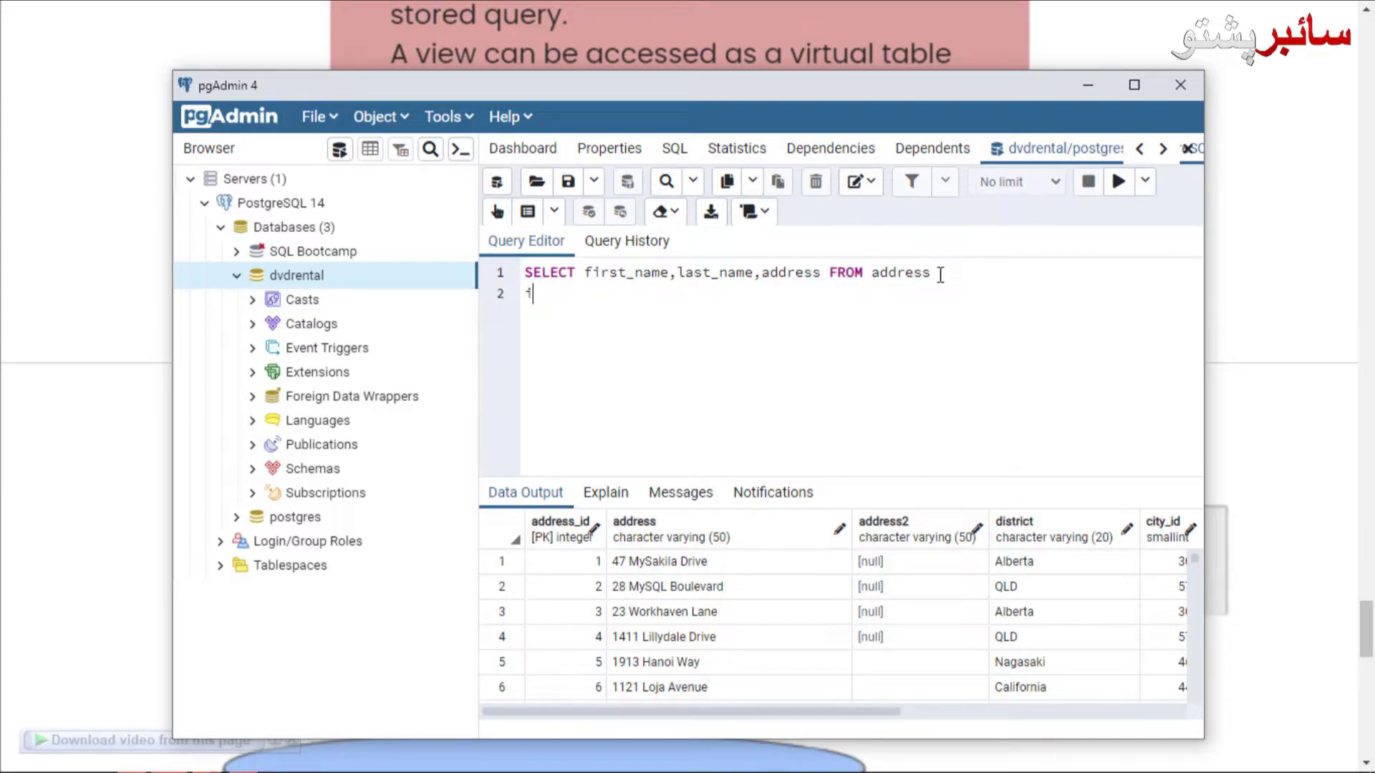
type("nner join ")
type("address")
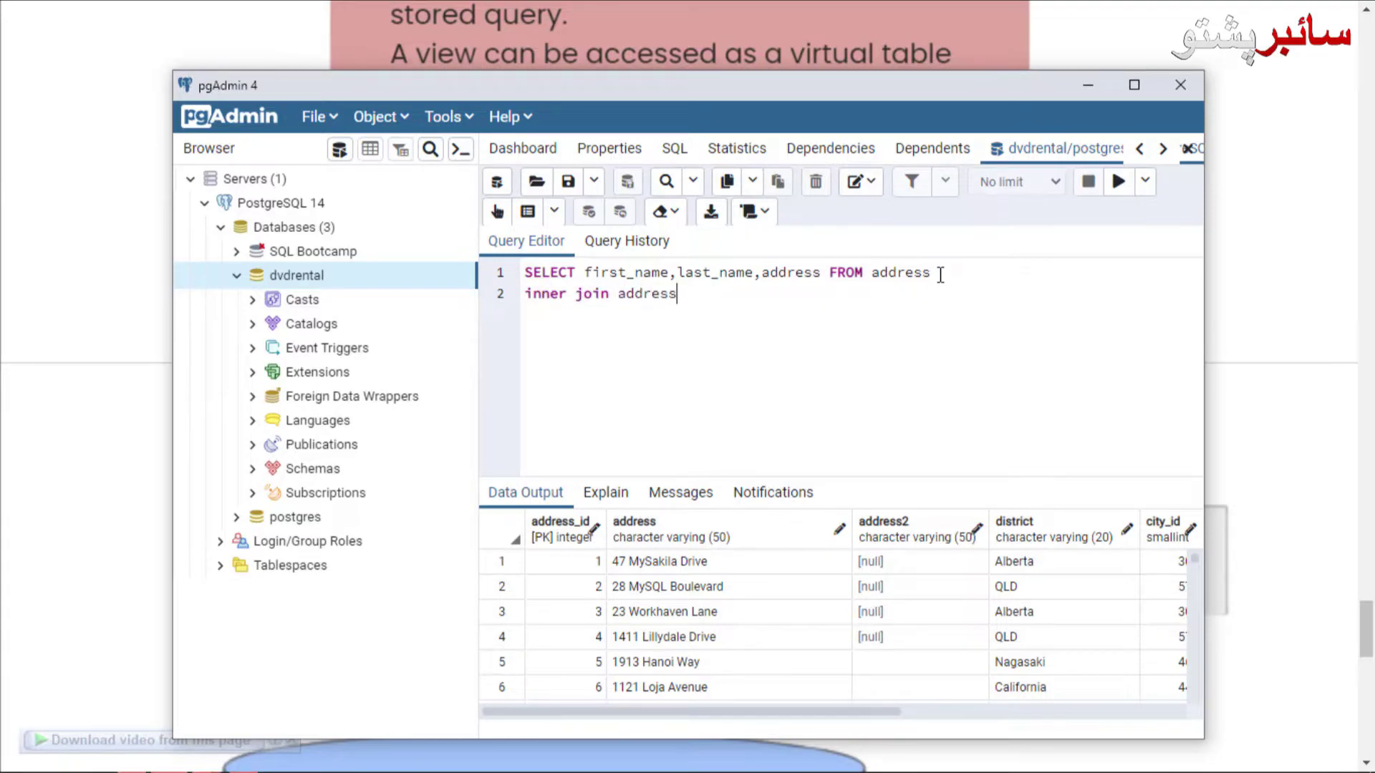
type(" on ")
type("customer_")
type("address")
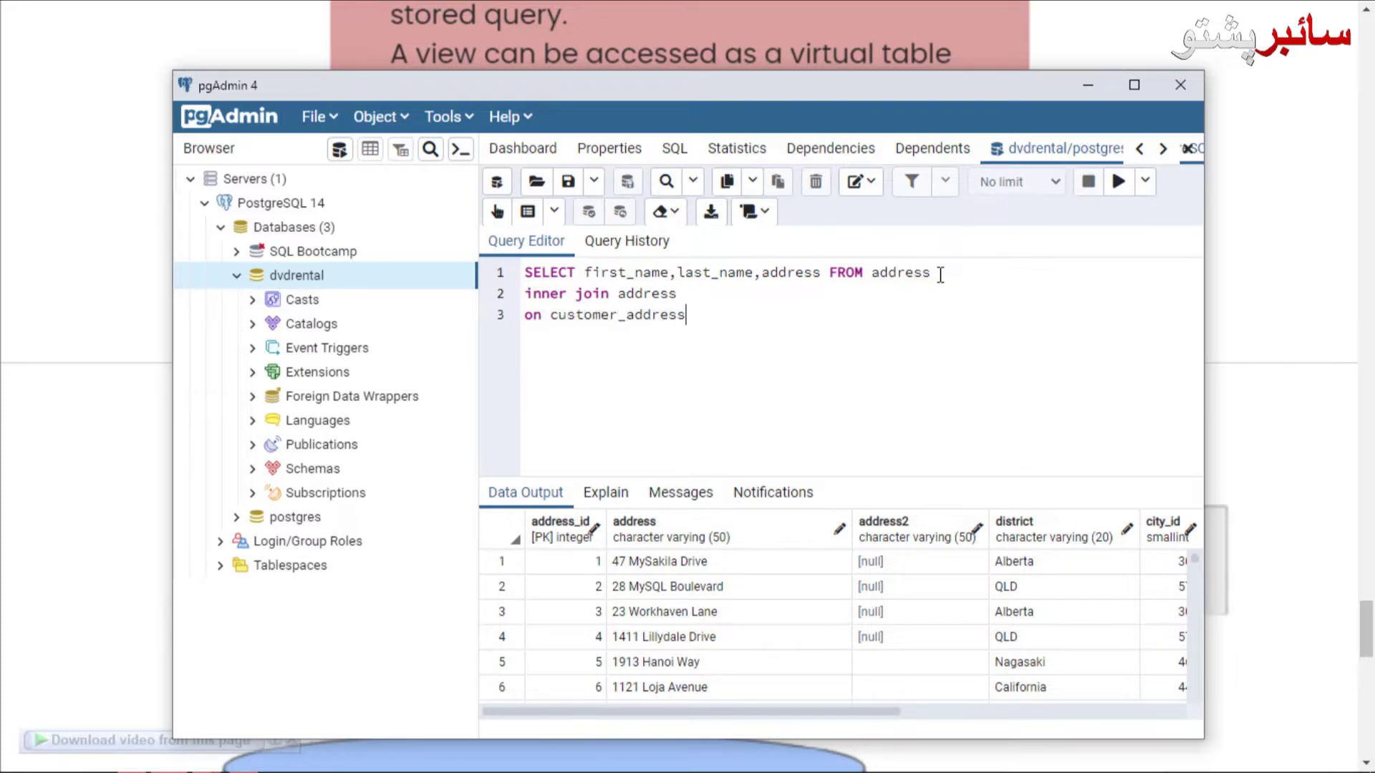
type("_id=")
type("address")
type(".addr")
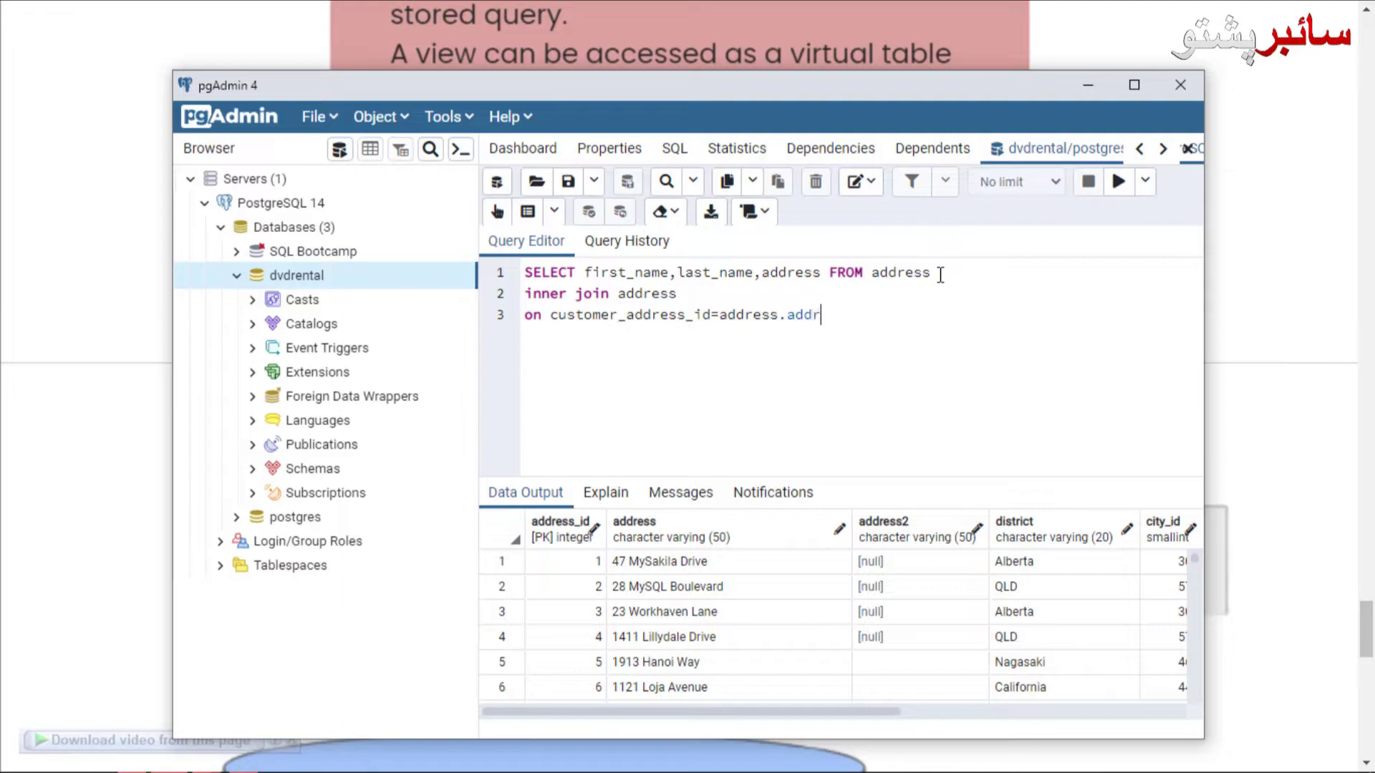
type("ess_i")
type("d")
left_click(1118, 183)
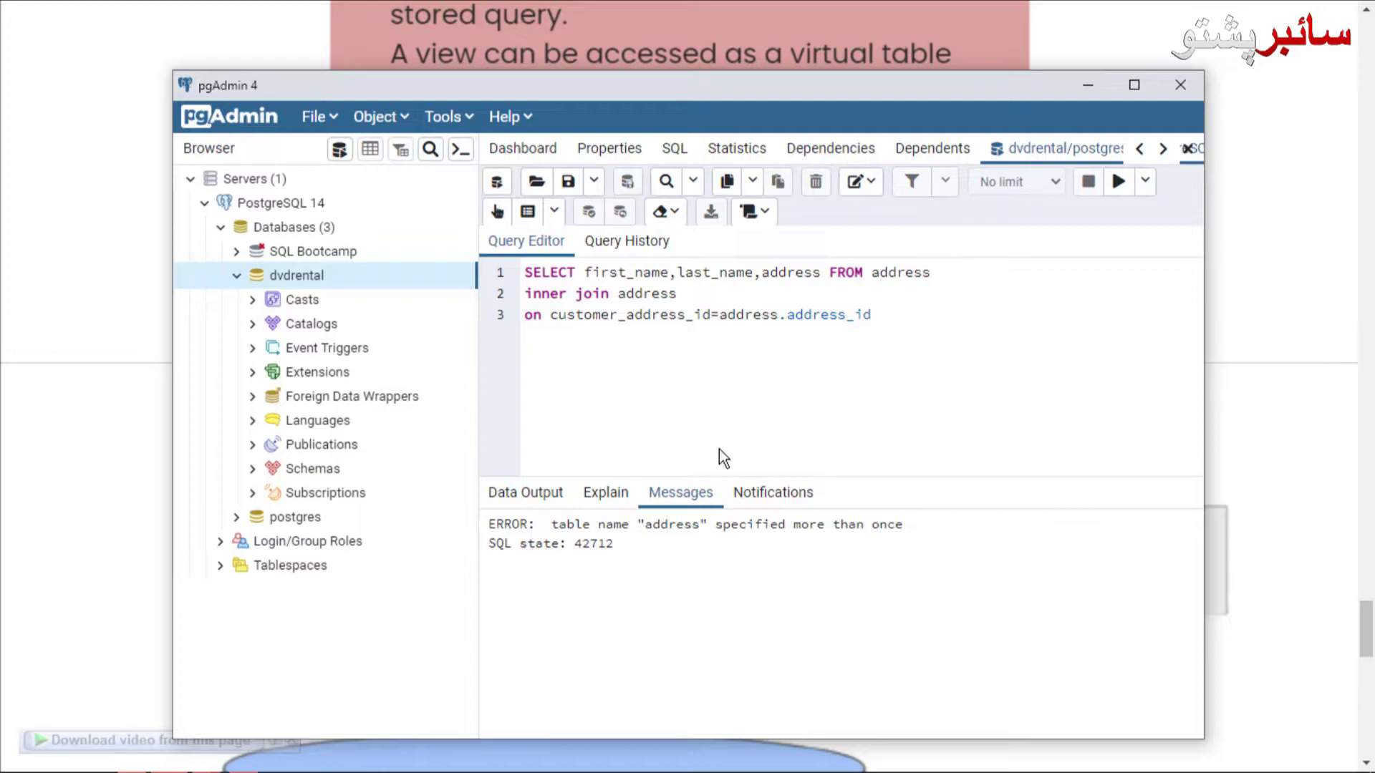
Step: Fix the join to FROM customer on customer.address_id and rerun it for names and addresses
double_click(881, 276)
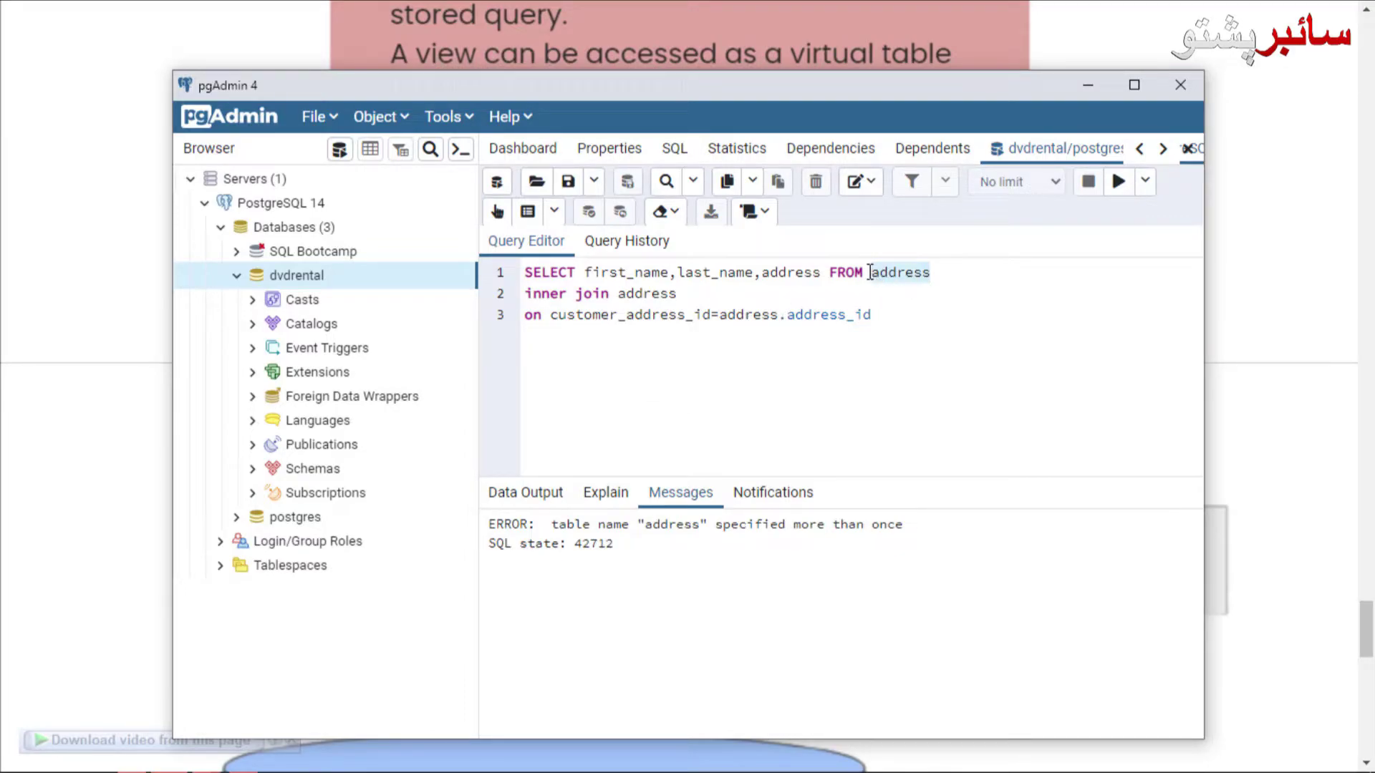
type("customer")
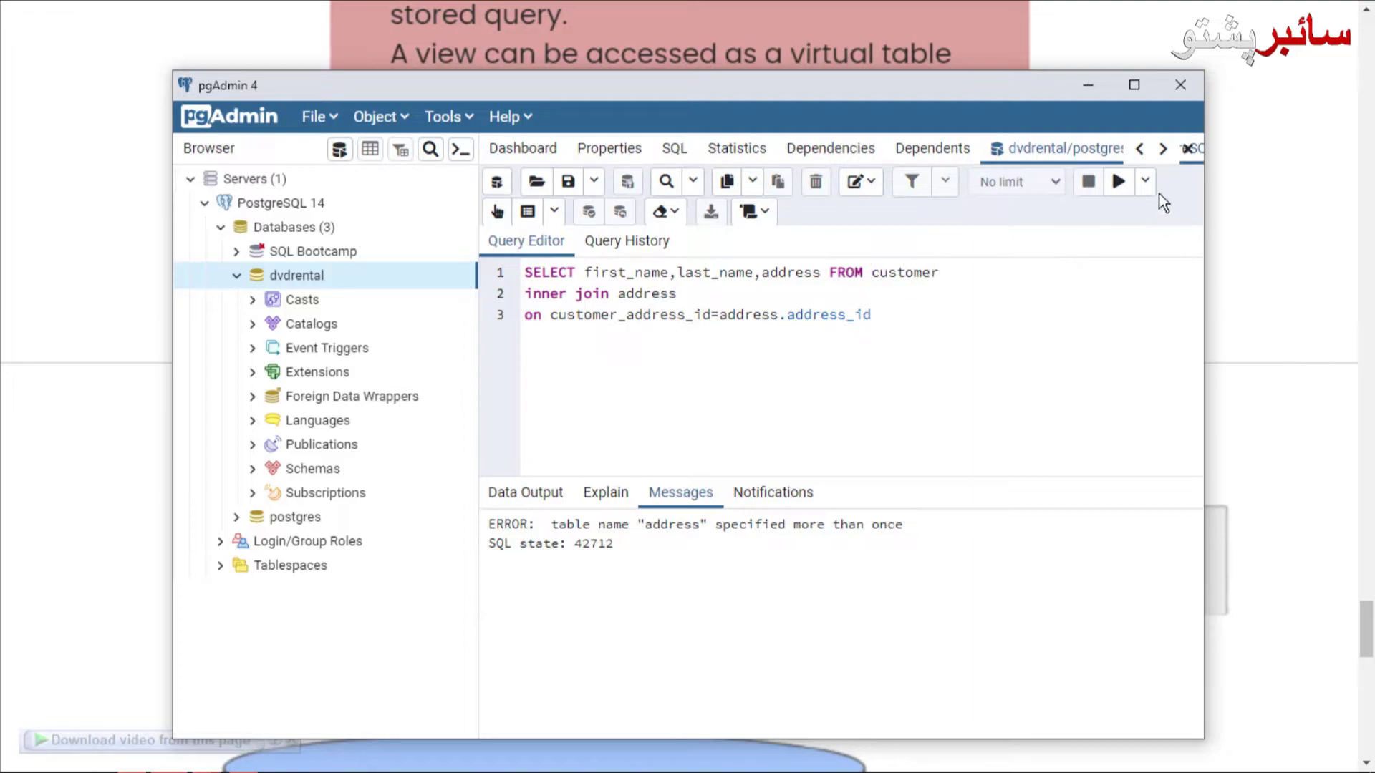
left_click(1125, 190)
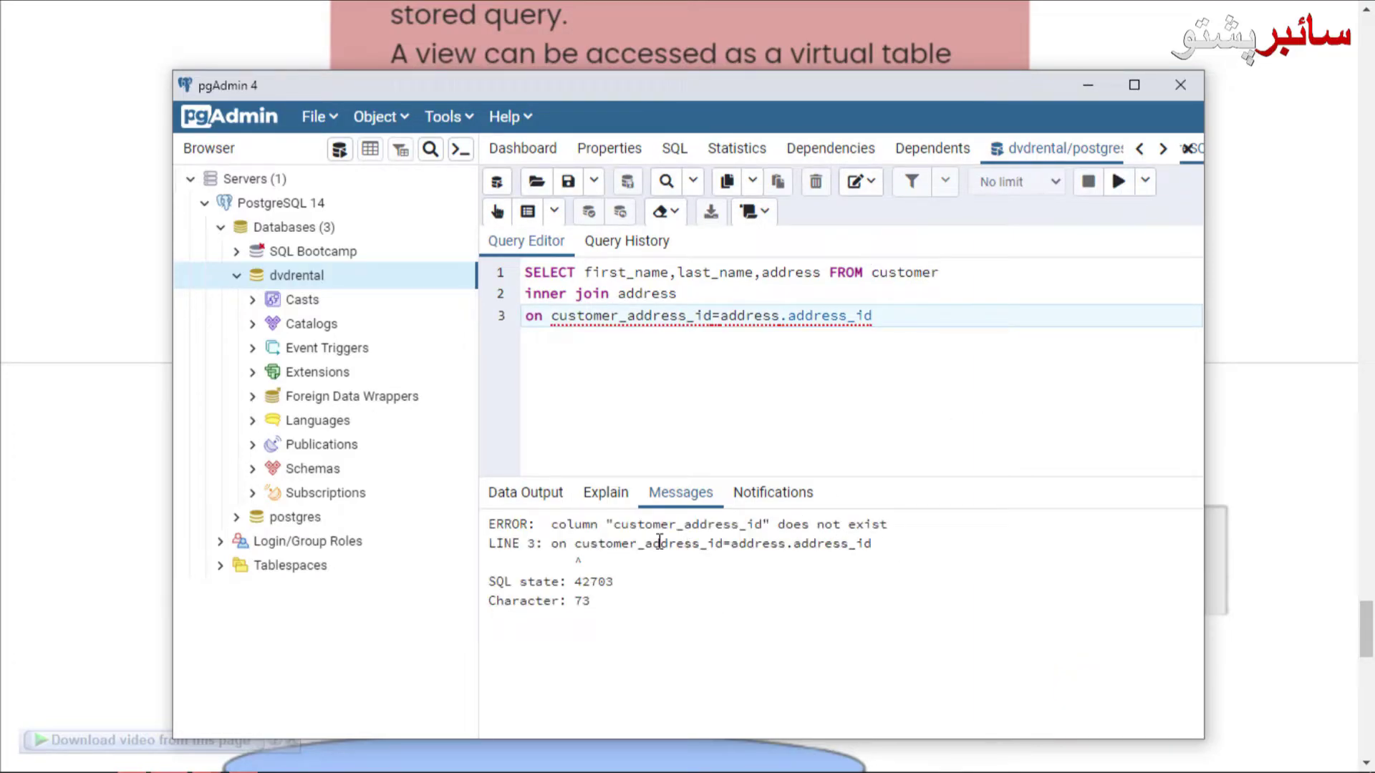
left_click(625, 317)
key("Delete")
type(".")
left_click(1118, 182)
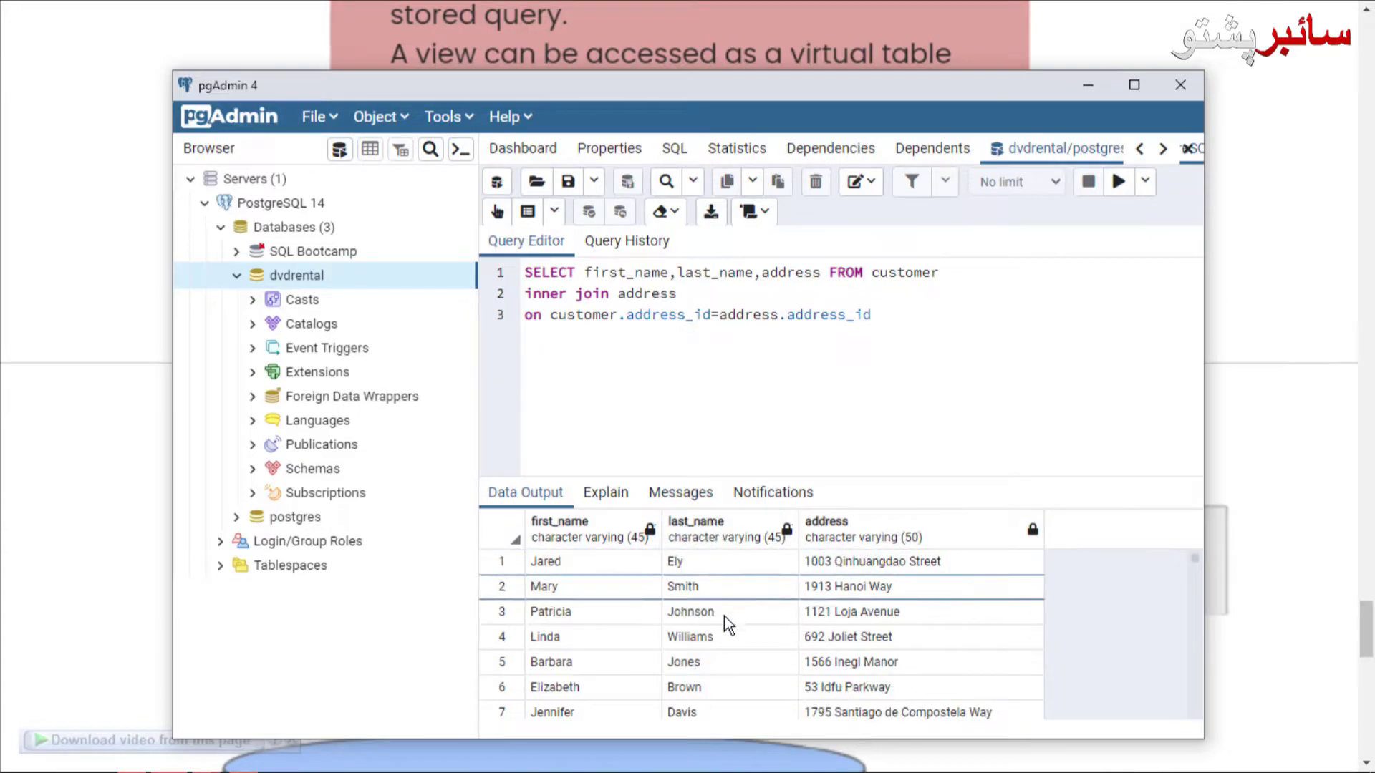
scroll(731, 616, "down", 2)
scroll(721, 624, "down", 1)
scroll(714, 633, "down", 1)
scroll(713, 635, "up", 4)
Step: Wrap the join query in CREATE VIEW cus_add_info AS and execute it to create the view
left_click_drag(900, 322, 461, 277)
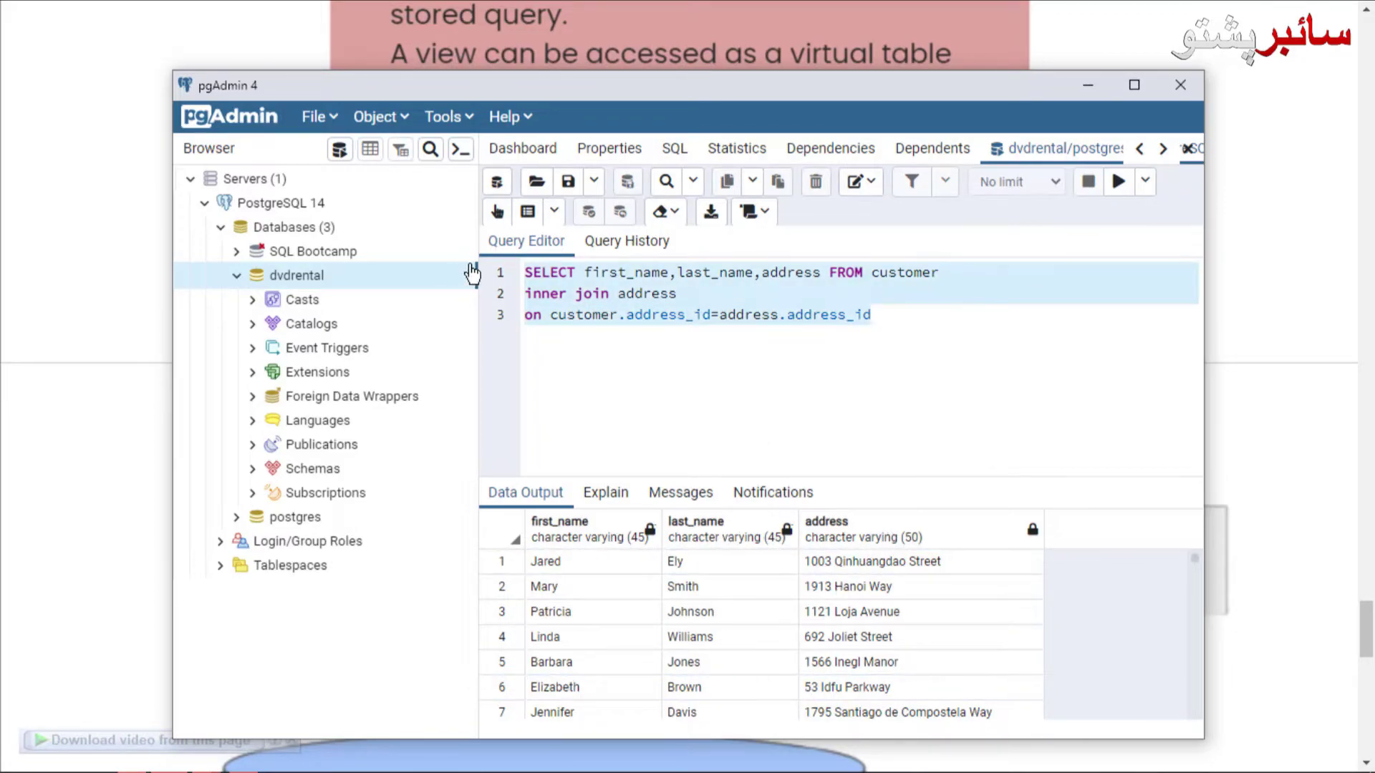
left_click(606, 374)
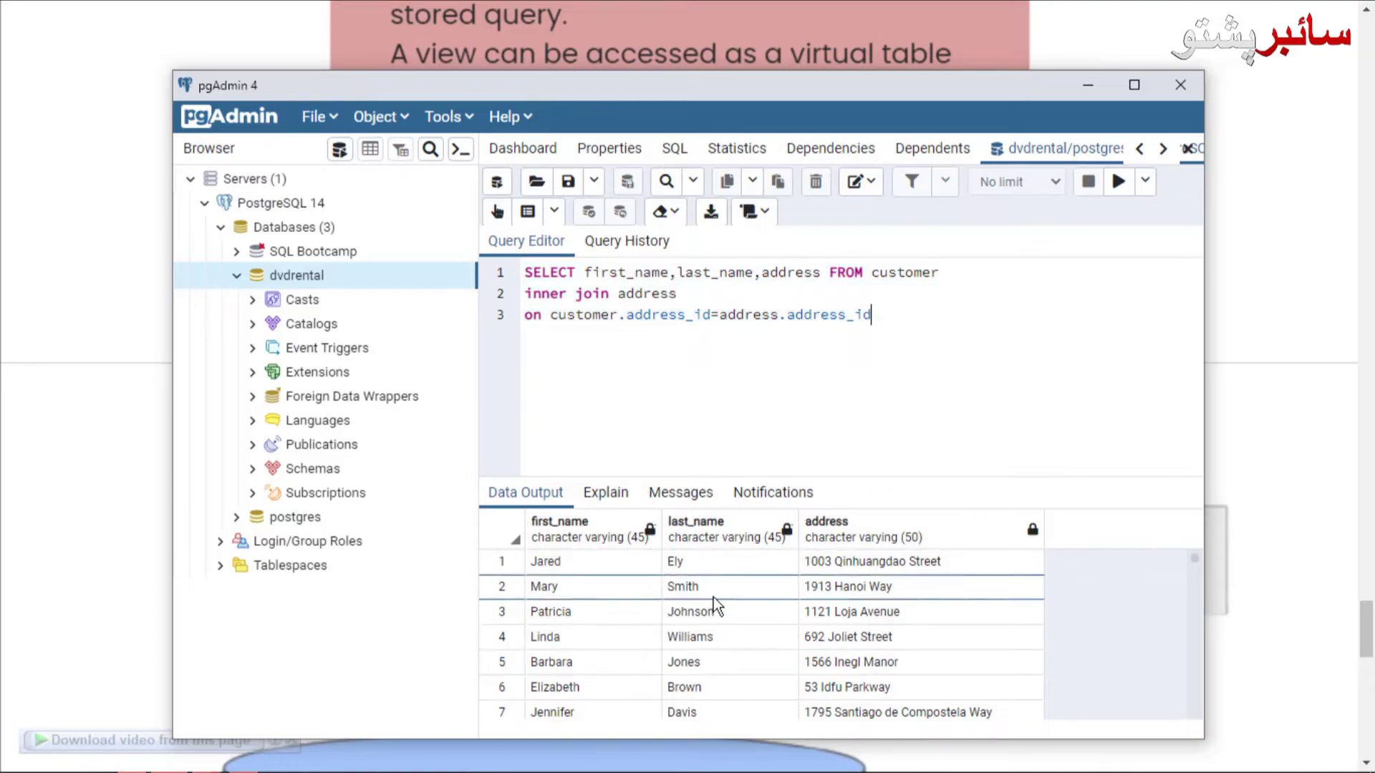
left_click(525, 273)
key("Return")
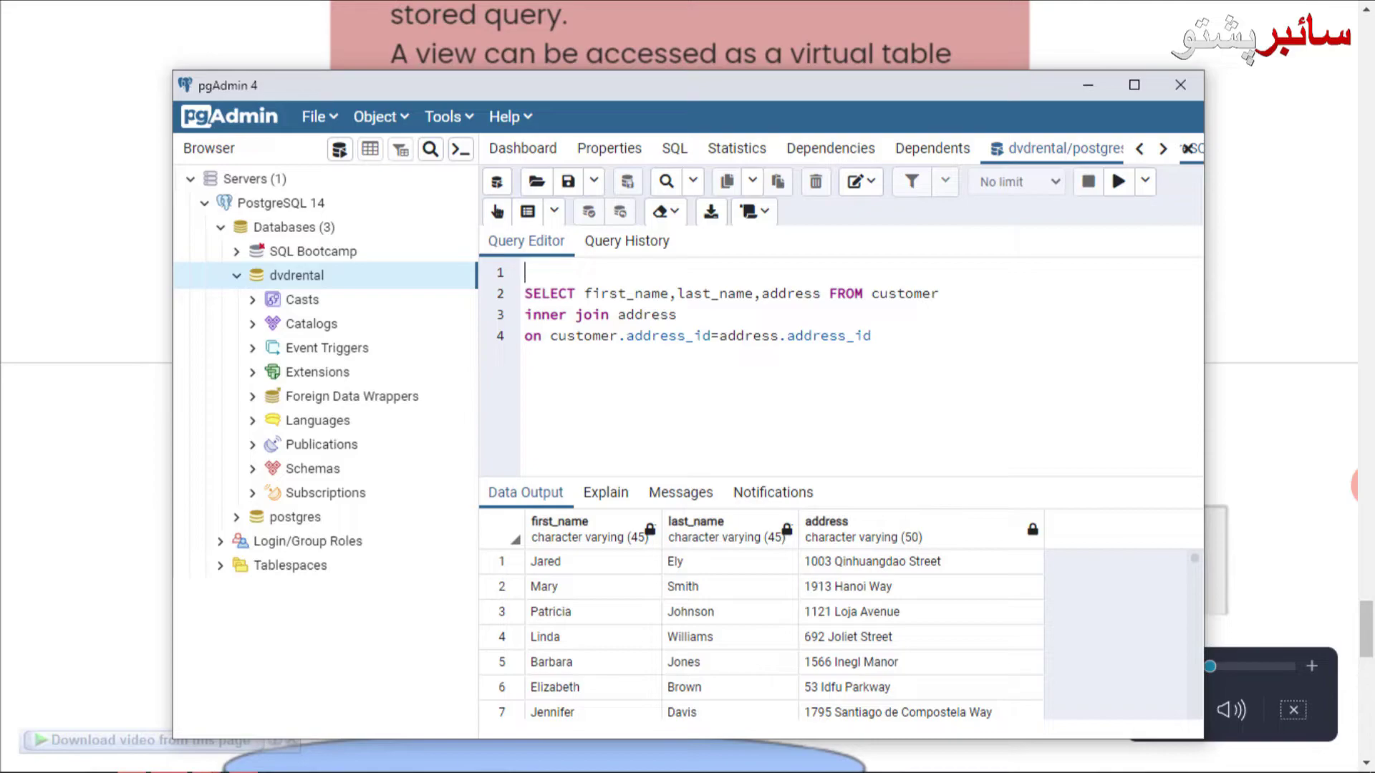
type("cREATE VIEW ")
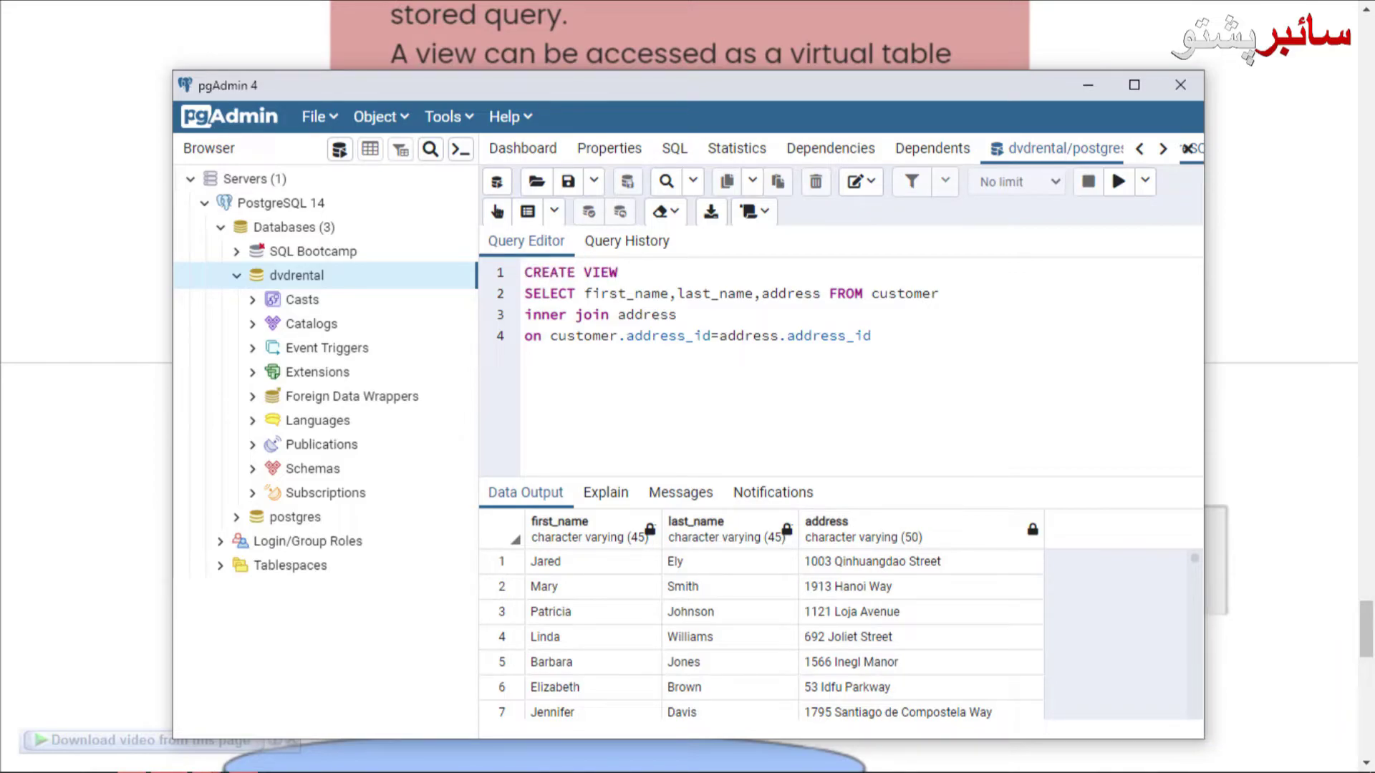
type("cus_")
type("add)info")
key("BackSpace")
key("BackSpace")
key("BackSpace")
key("BackSpace")
key("BackSpace")
type("inf")
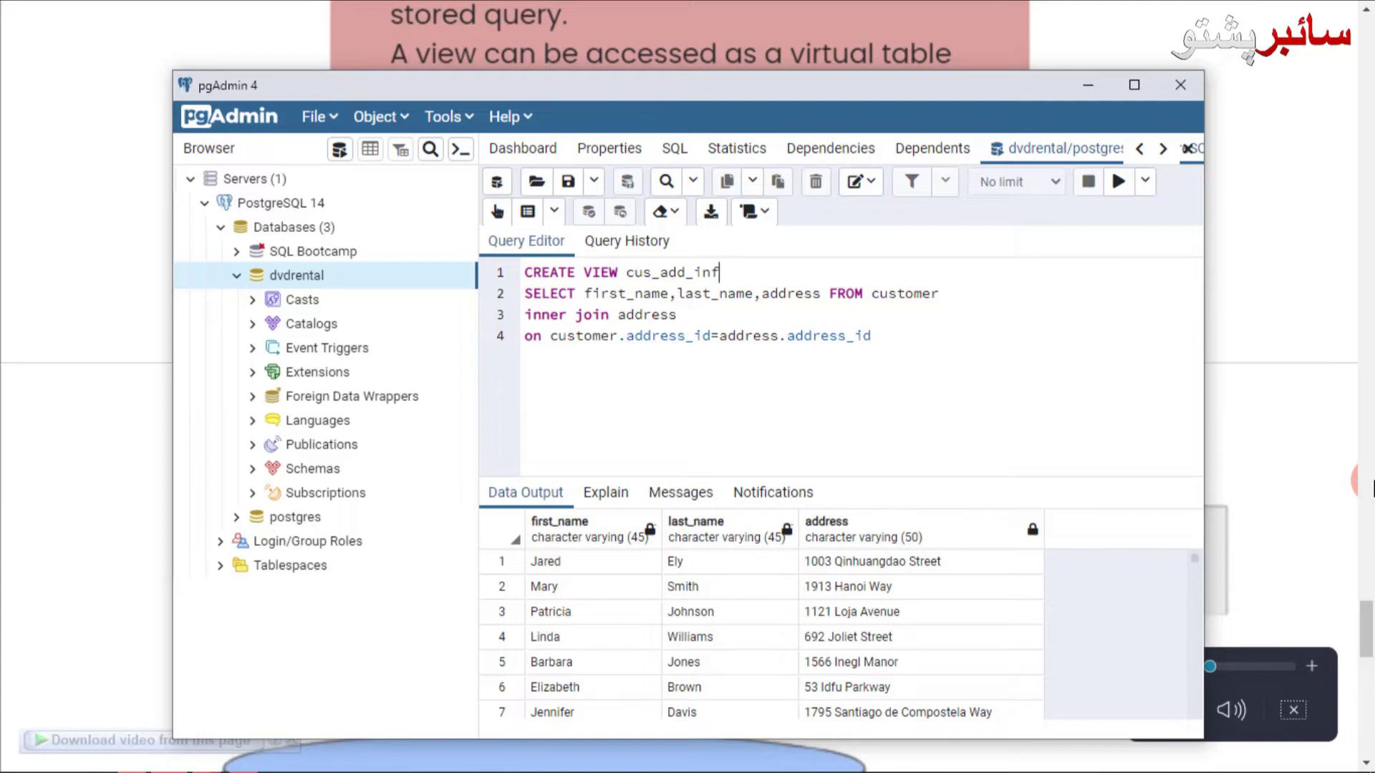
type("o AS")
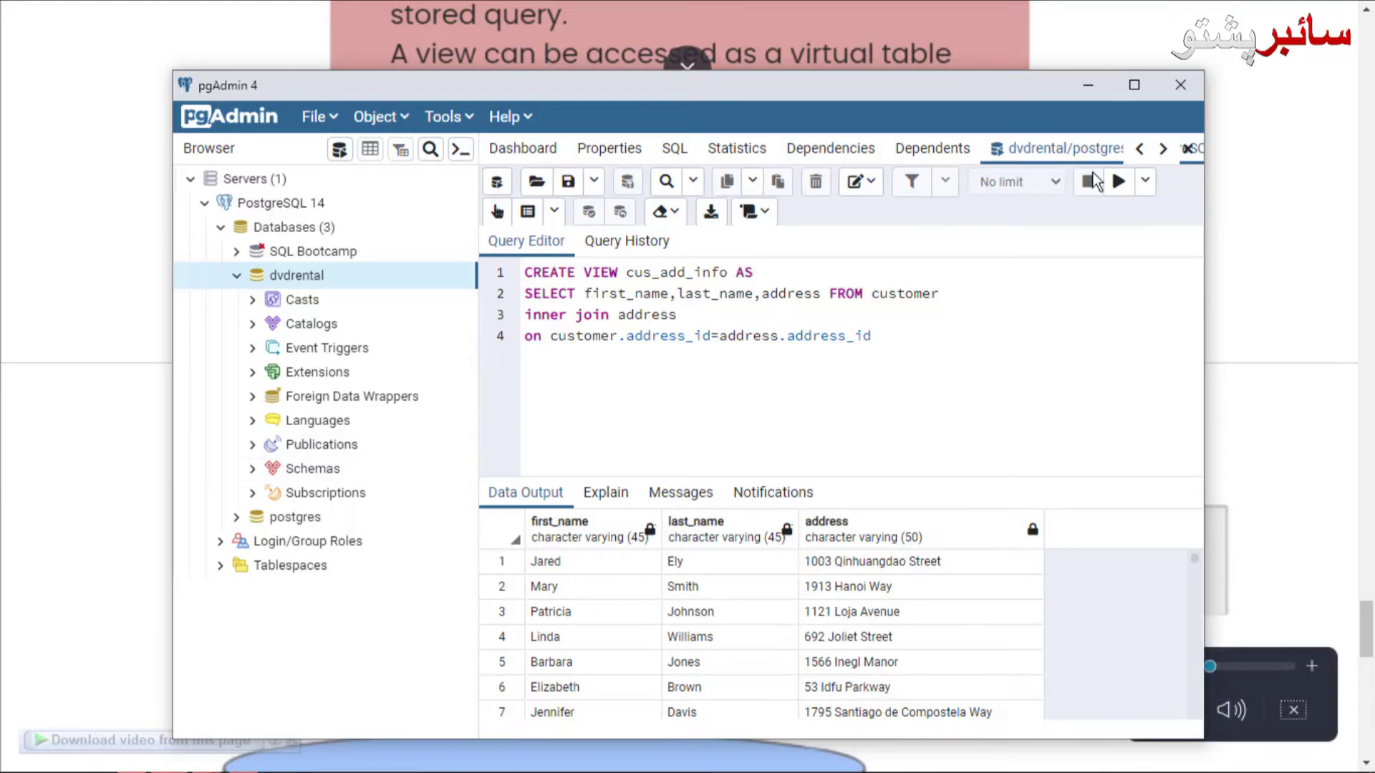
left_click(1118, 185)
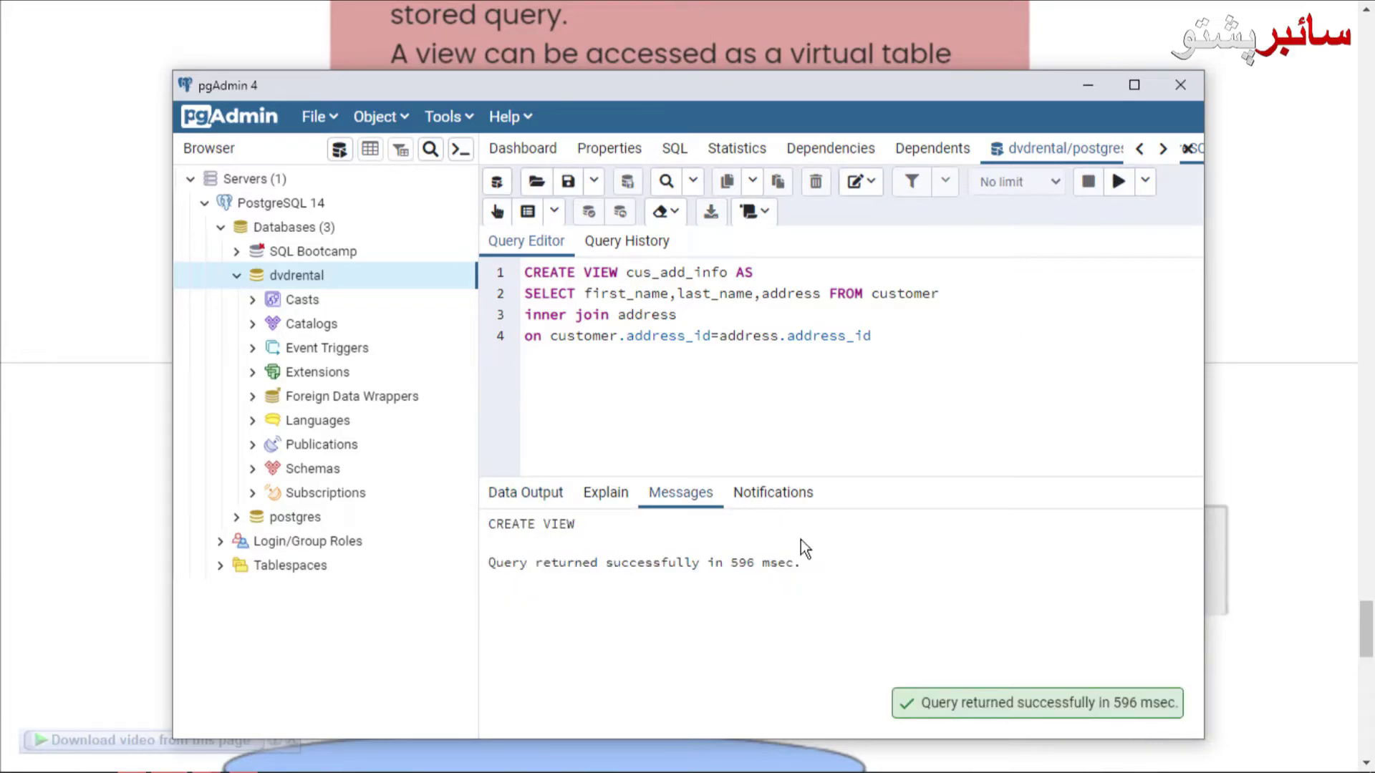
key("ctrl+a")
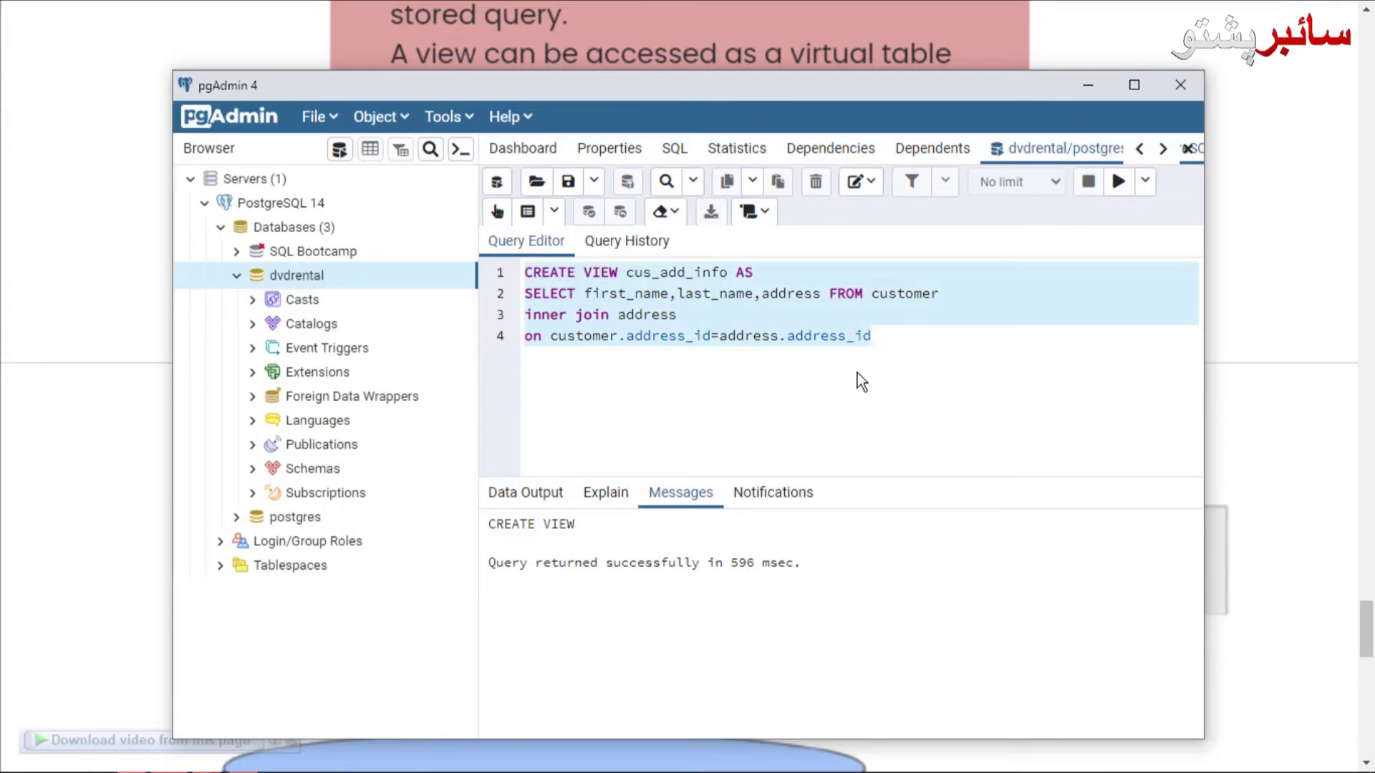
type("sle")
Step: Run SELECT * FROM cus_add_info, returning 599 rows of first names, last names and addresses
key("BackSpace")
key("BackSpace")
type("e")
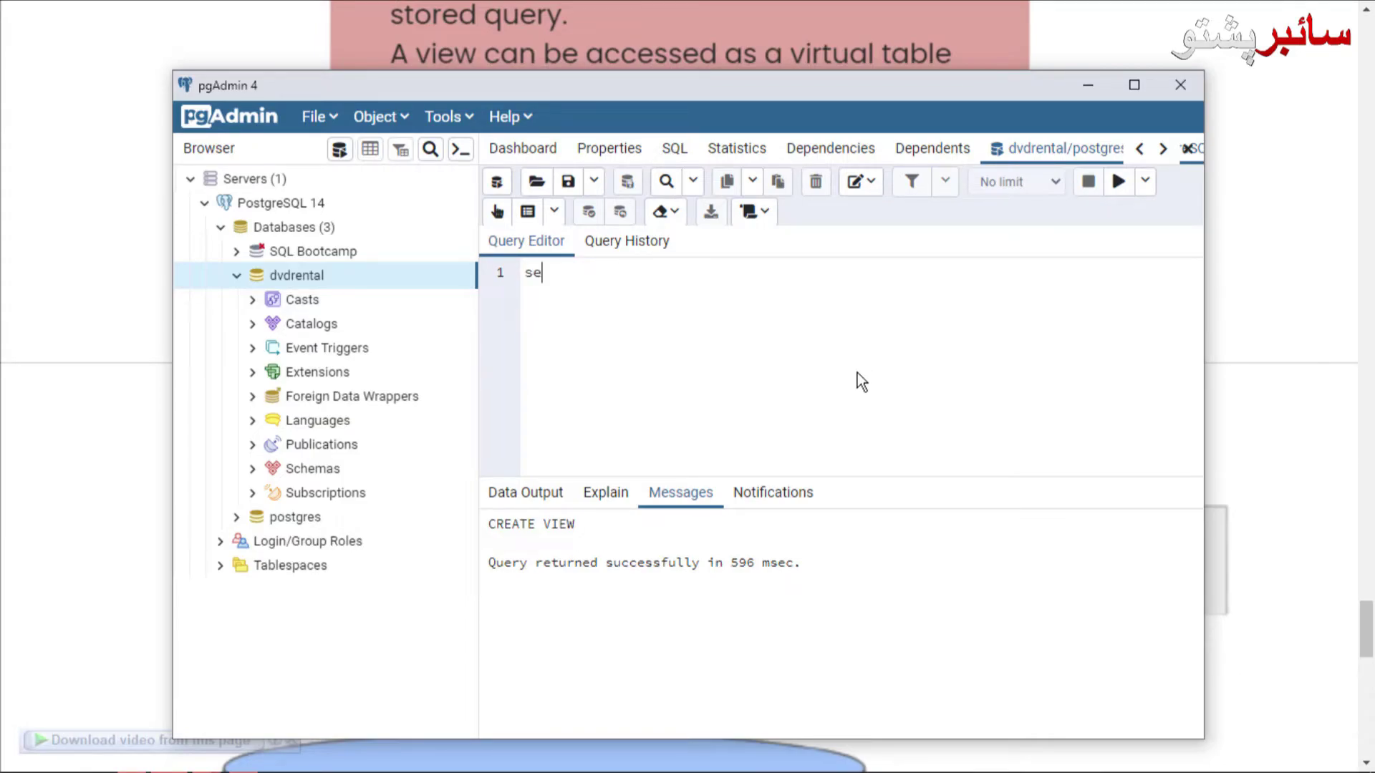
type("lect *")
type(" from ")
type("cus_add")
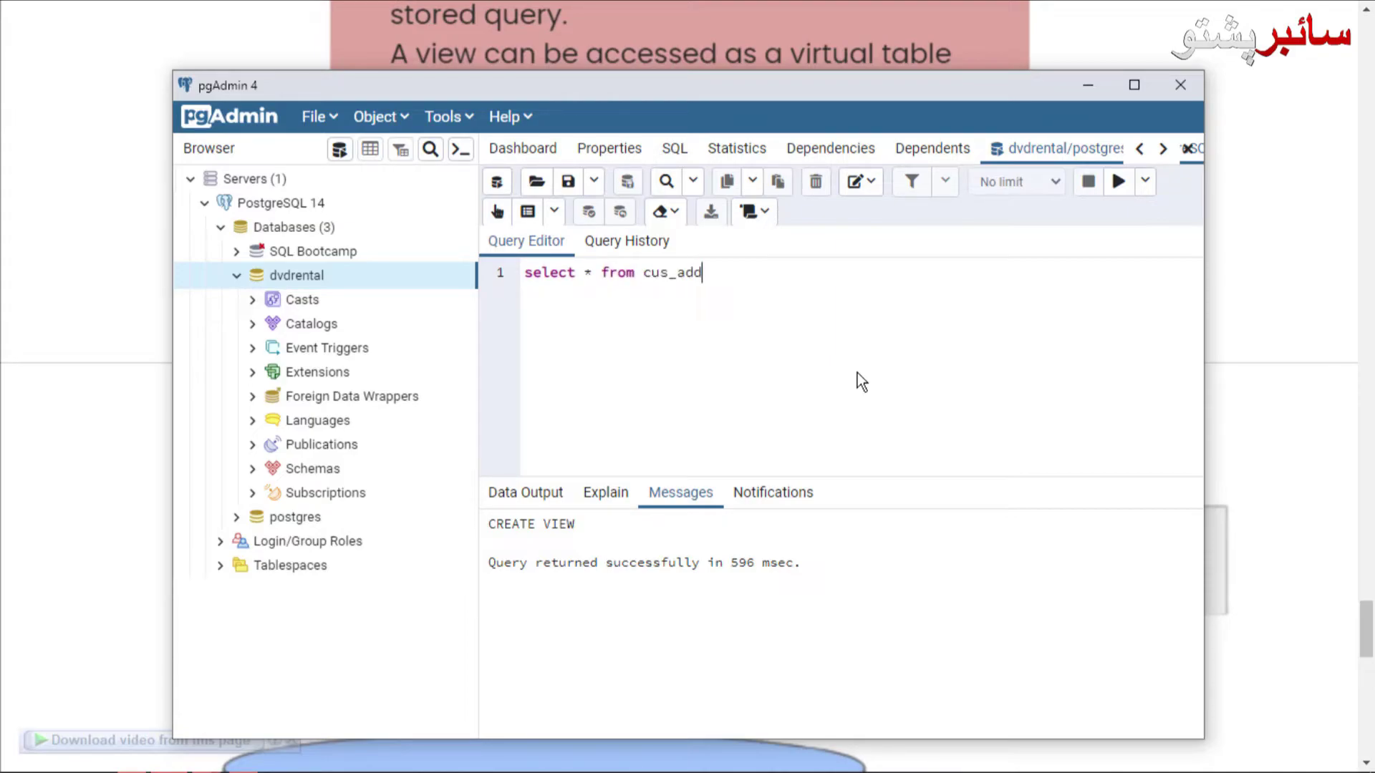
type("_info")
left_click(1119, 182)
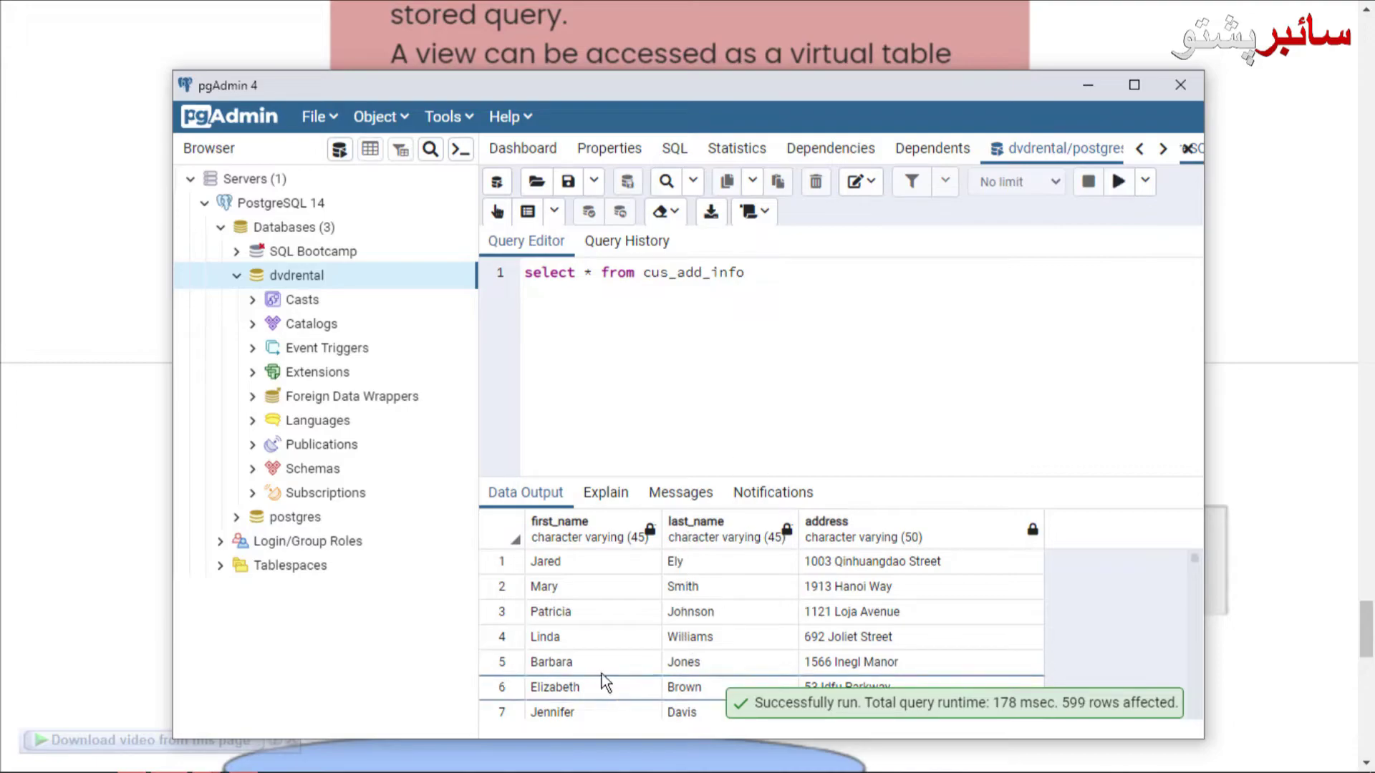
Step: Expand Schemas and public in dvdrental, browse the 15 tables, then collapse Tables
left_click(258, 470)
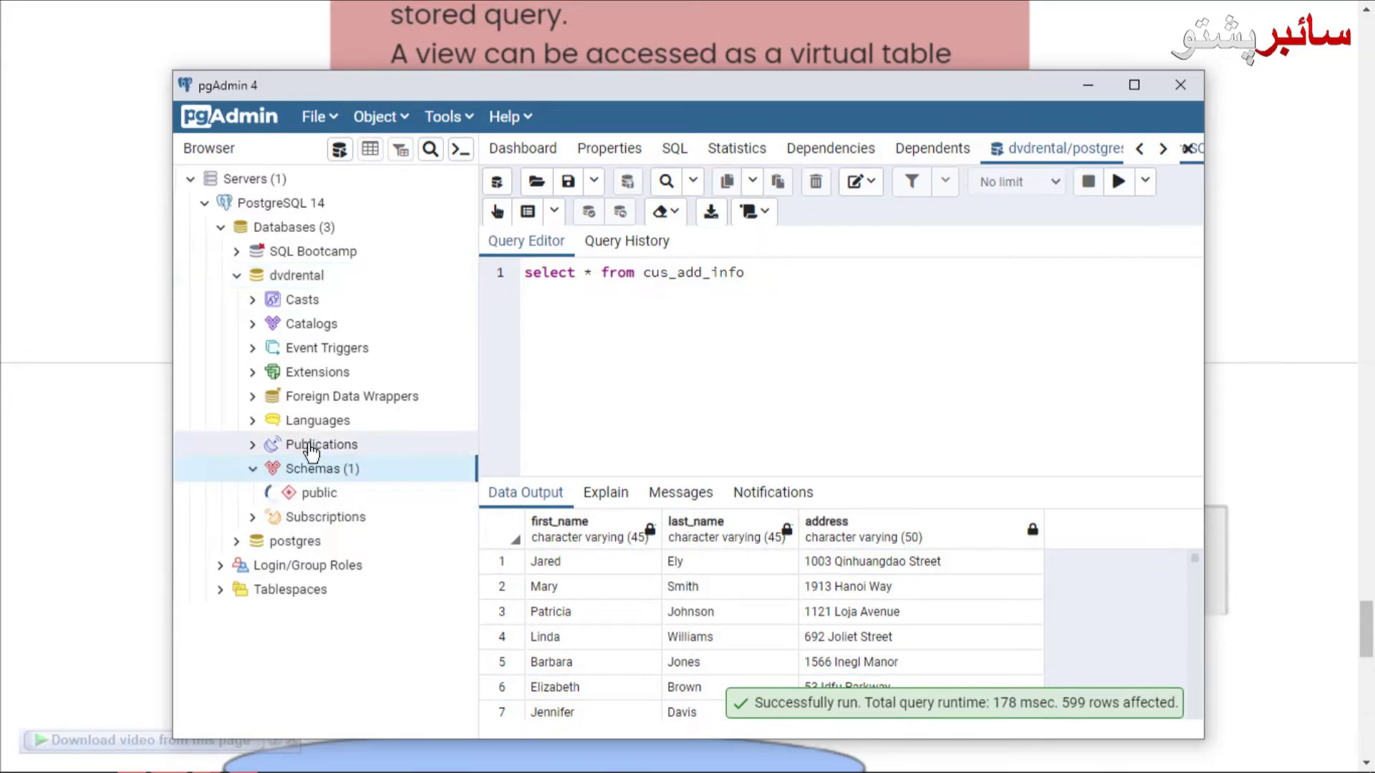
scroll(296, 548, "down", 1)
scroll(300, 586, "down", 2)
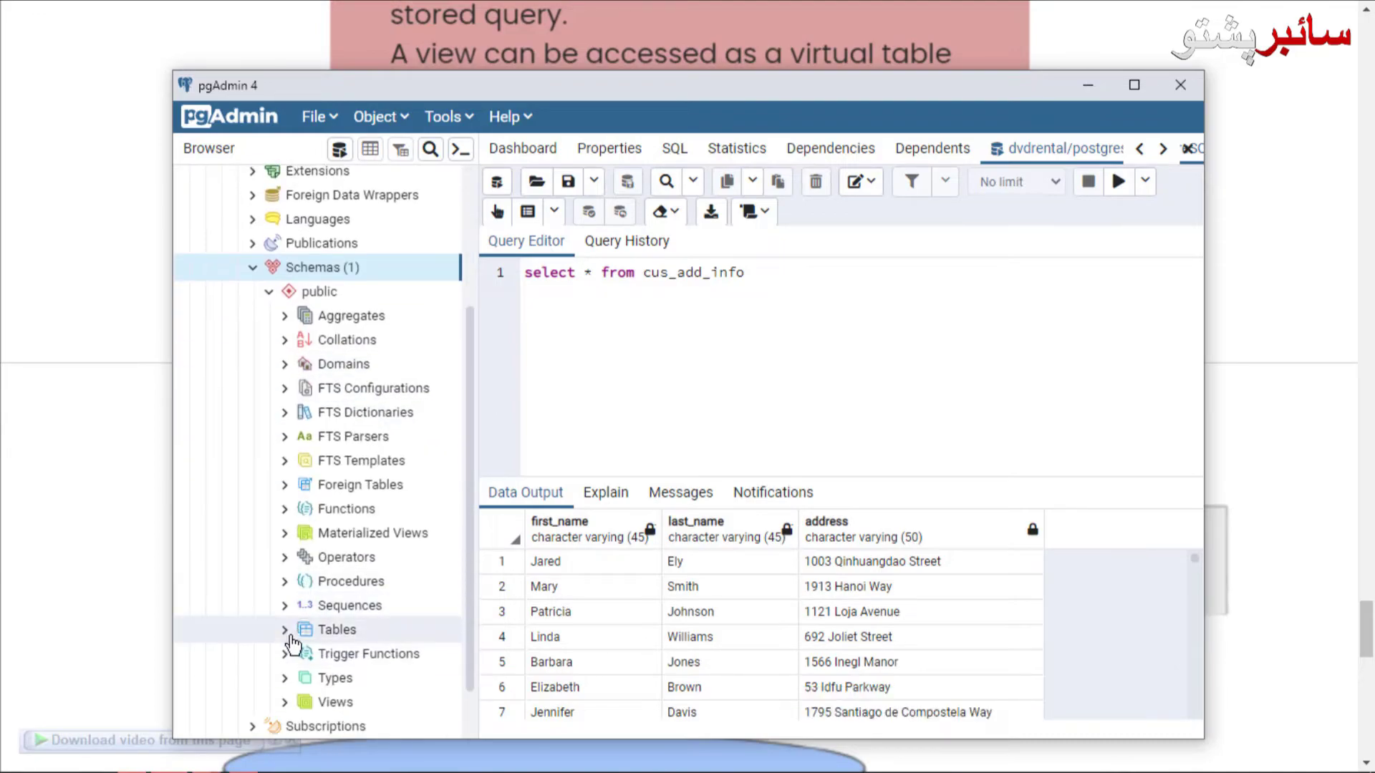
left_click(284, 630)
scroll(366, 559, "down", 2)
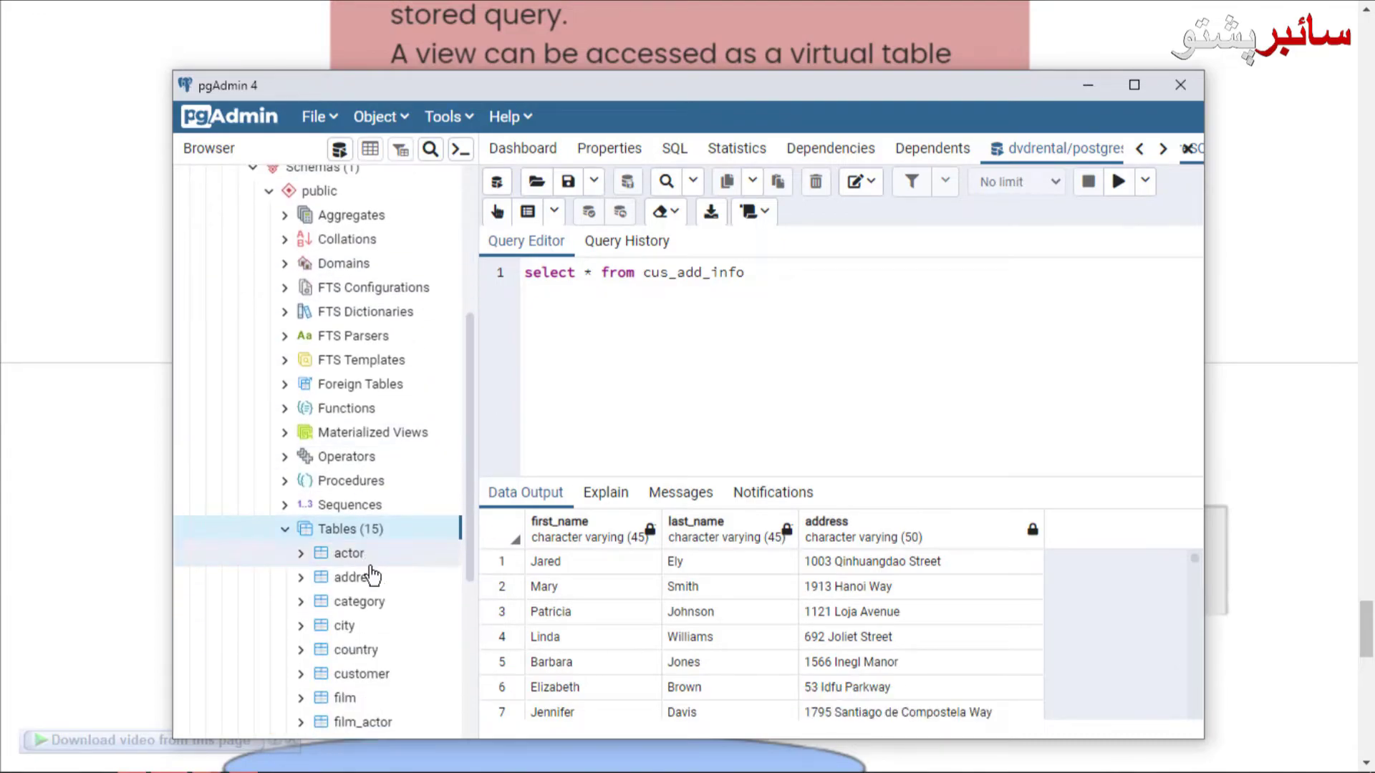
scroll(372, 602, "down", 2)
scroll(382, 612, "down", 2)
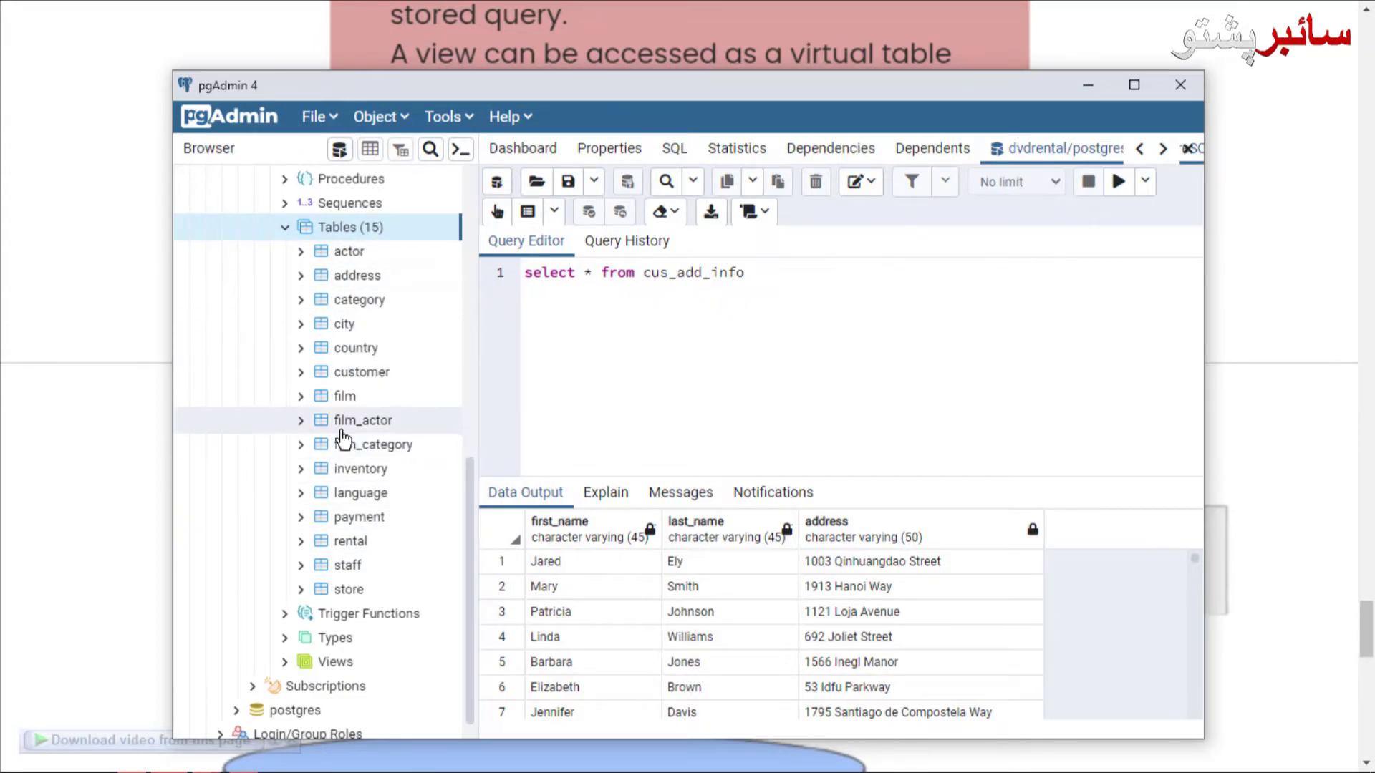
left_click(285, 232)
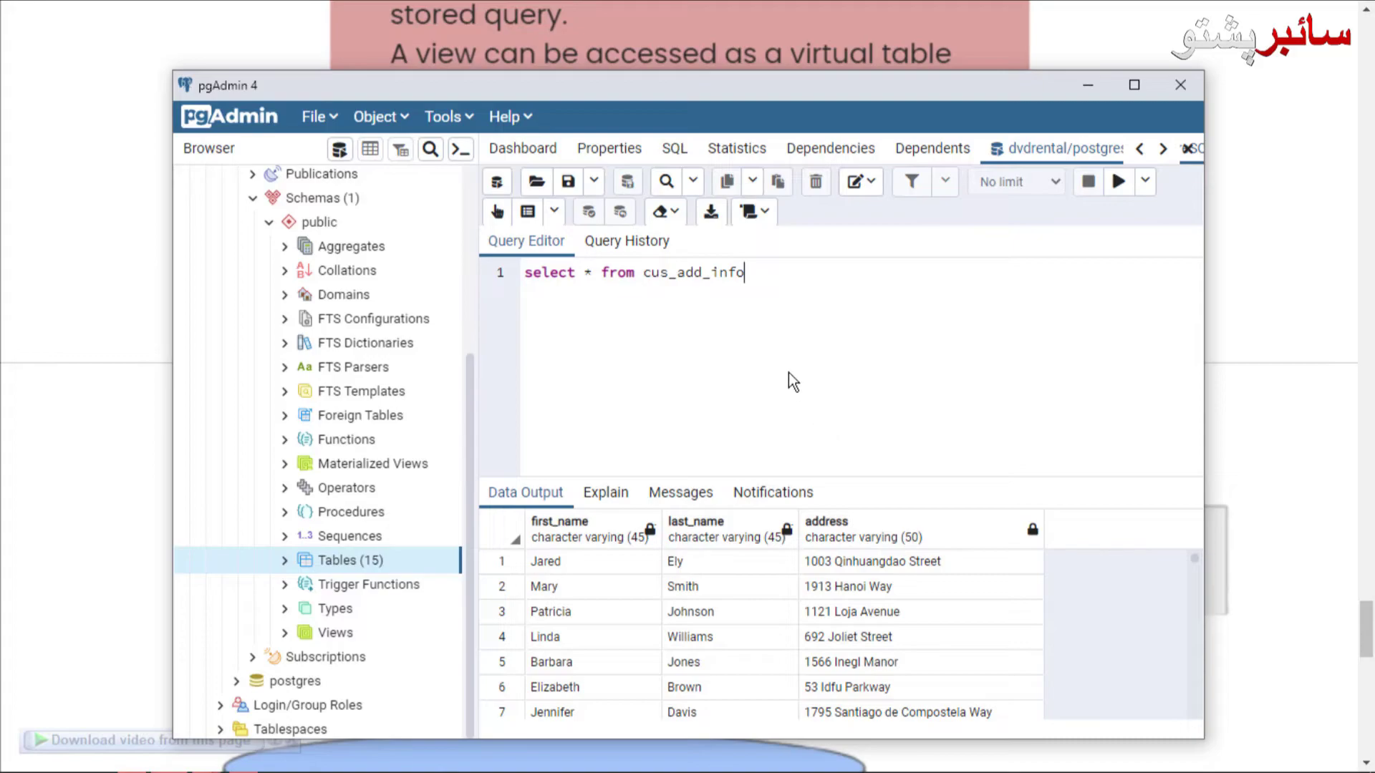
Step: Clear the cus_add_info query from the editor to start a new statement
left_click_drag(763, 273, 632, 268)
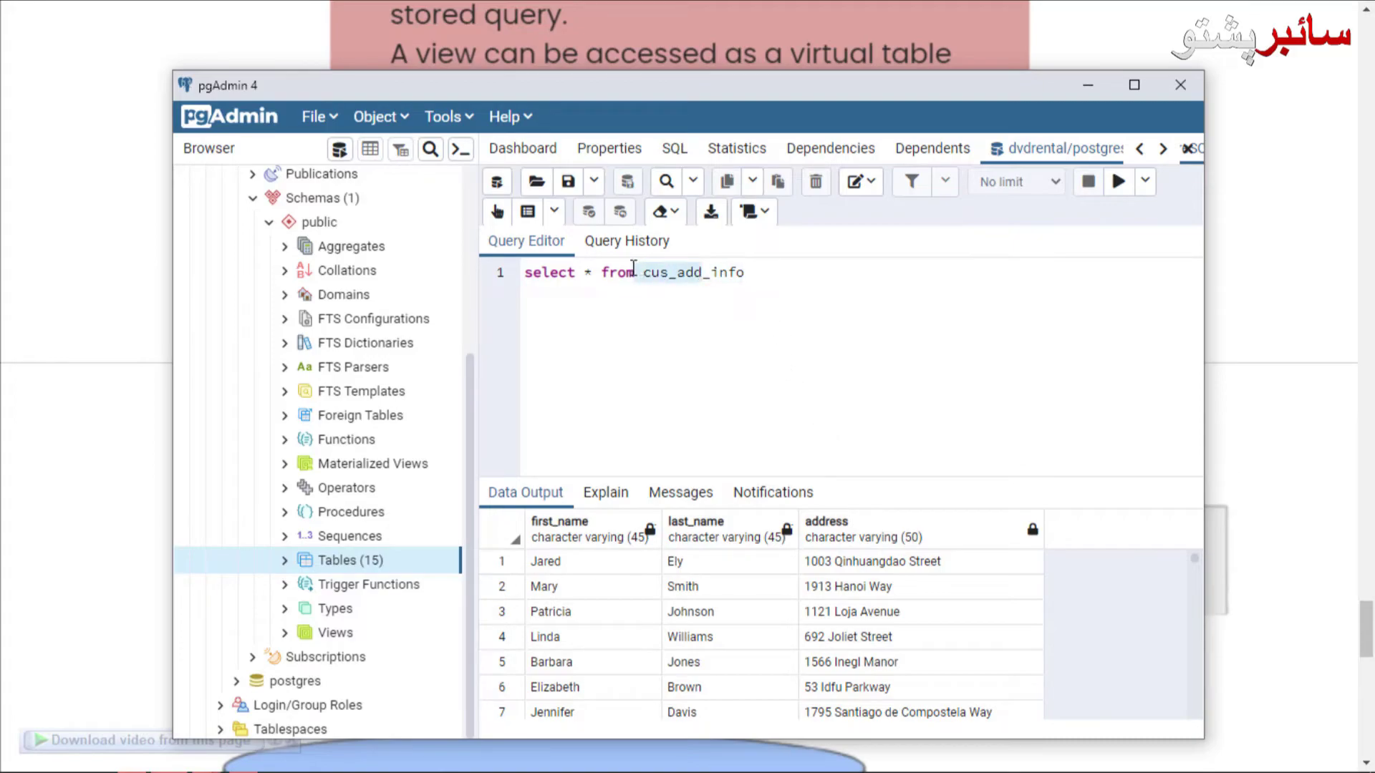
left_click(676, 307)
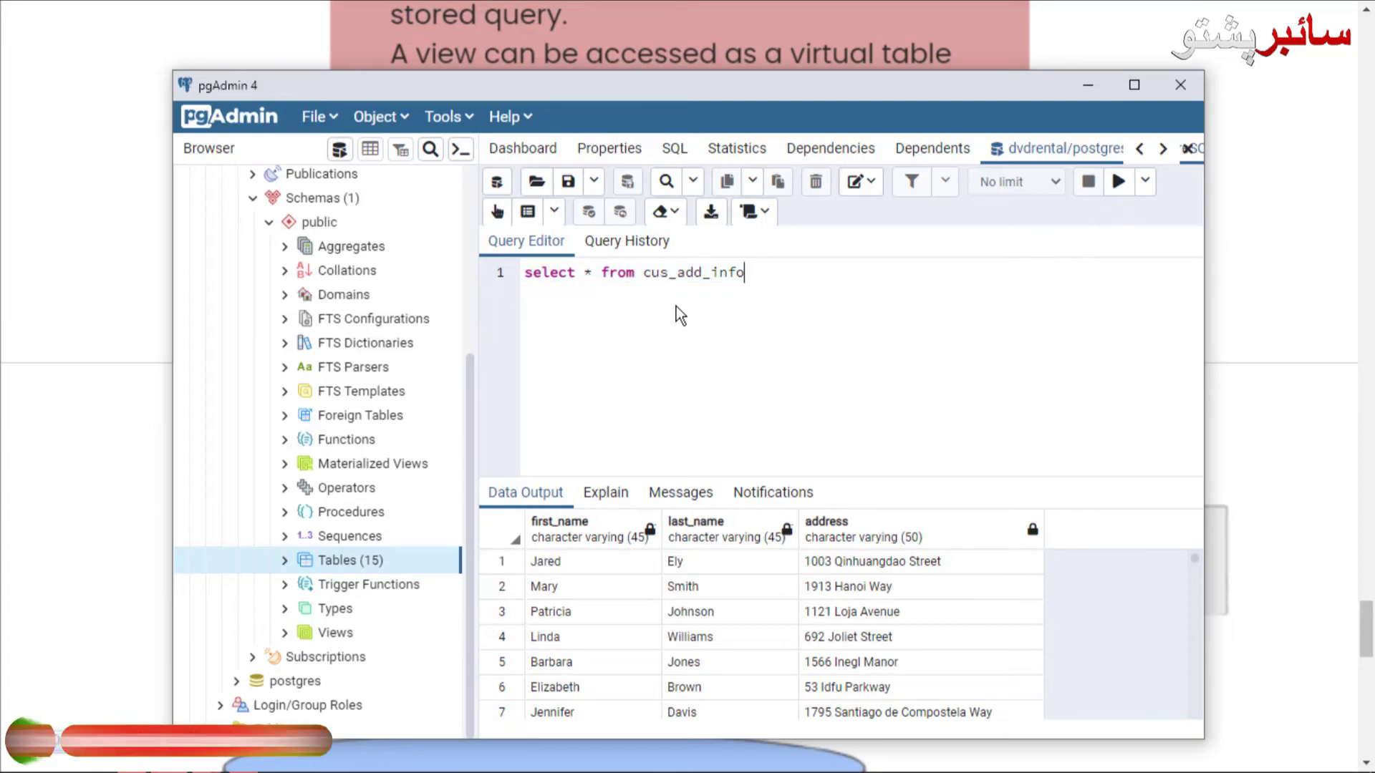
key("ctrl+a")
type("alter ")
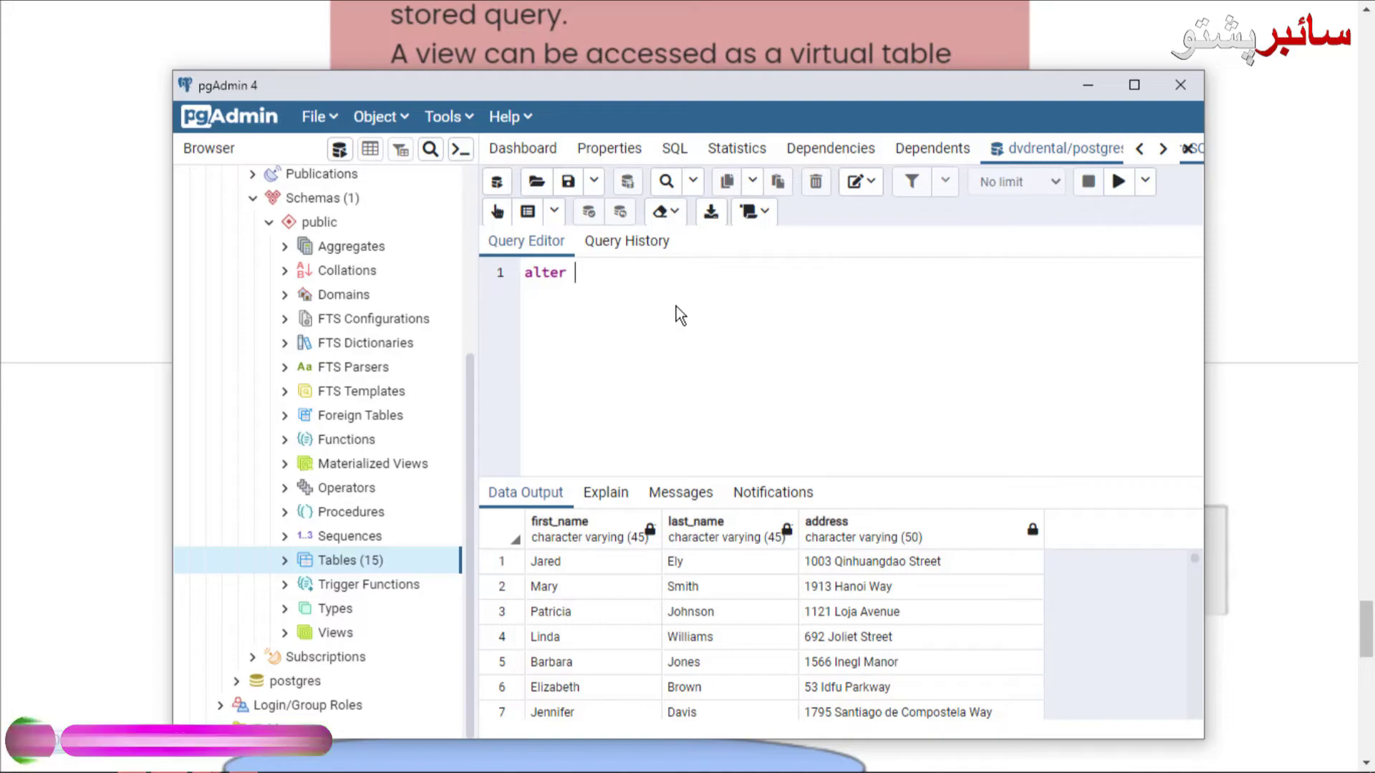
type("view")
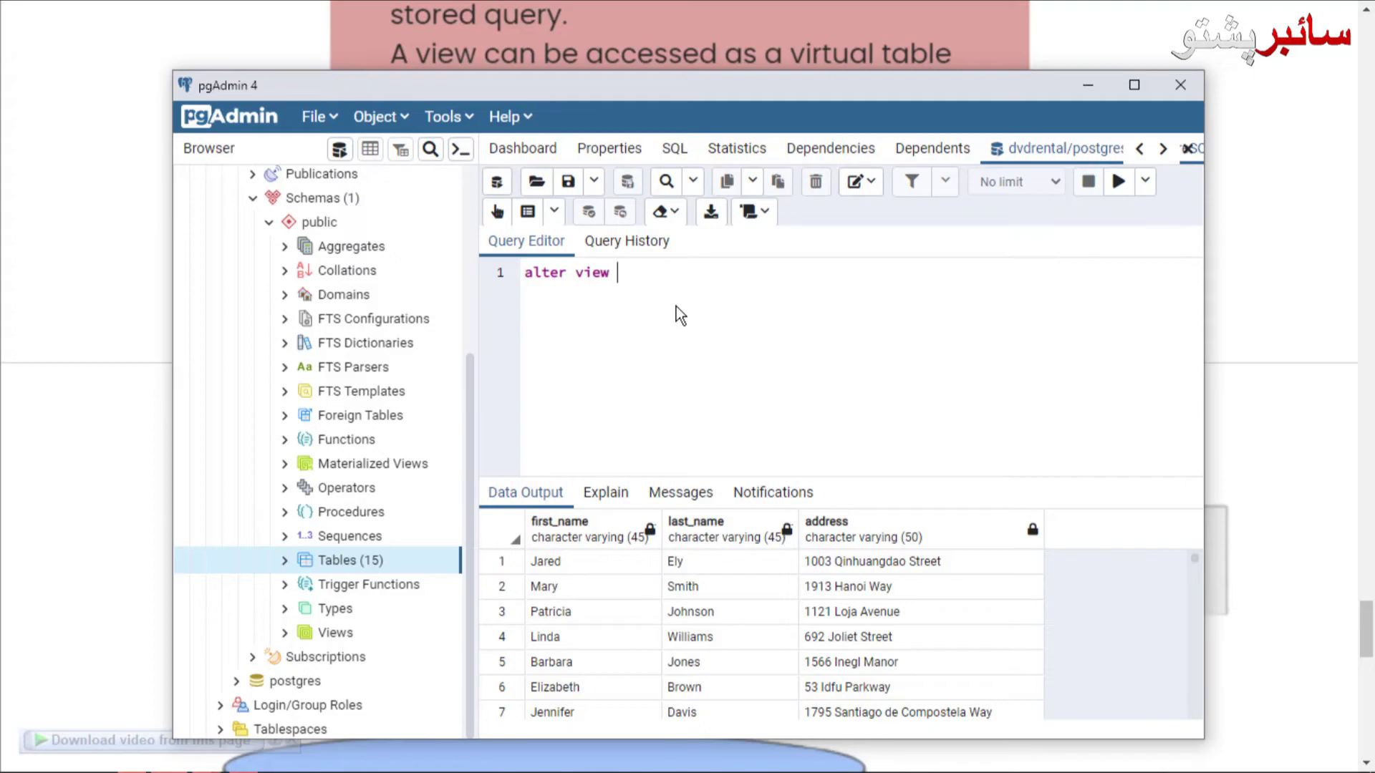
type("cus")
type("ff")
Step: Execute ALTER VIEW cus_add_info RENAME TO cust, correcting typos in the statement first
key("BackSpace")
key("BackSpace")
type("RENMAE")
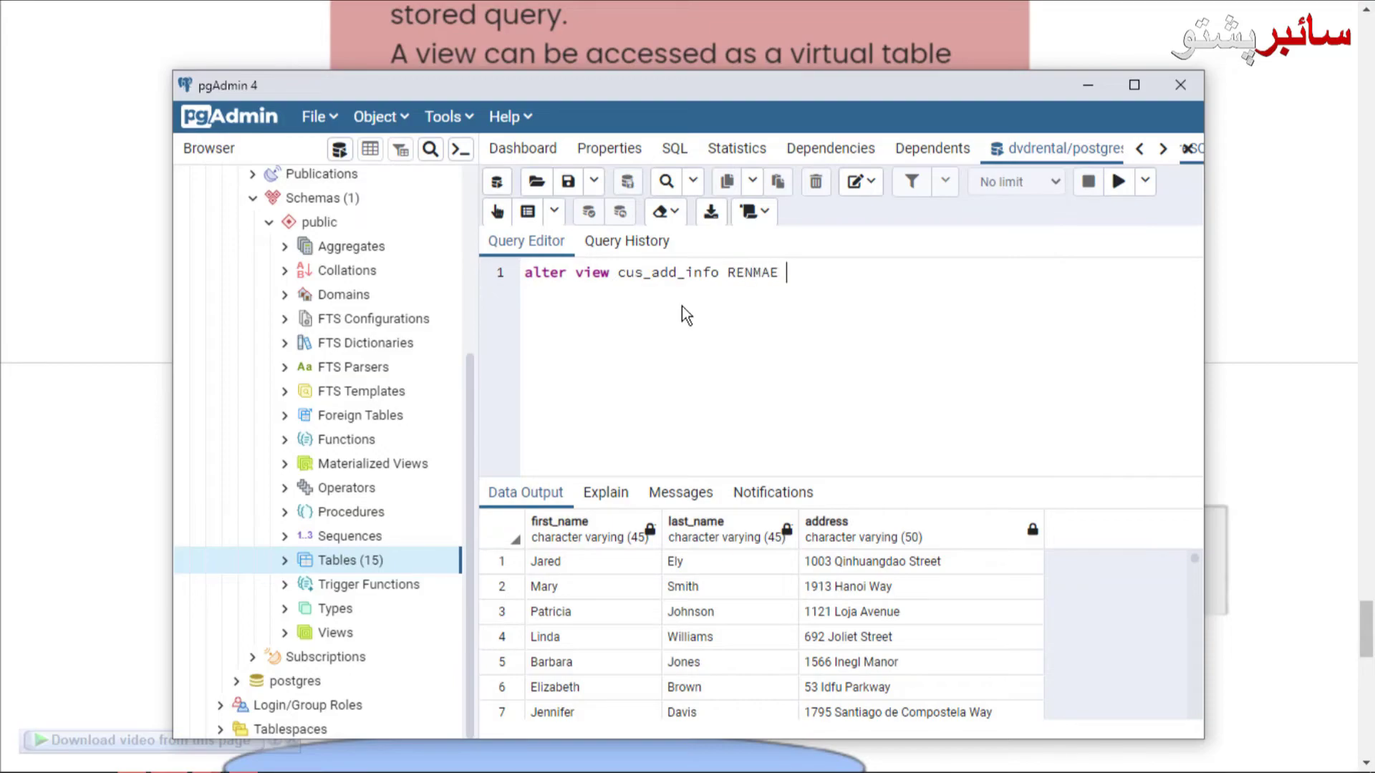
key("BackSpace")
key("BackSpace")
key("BackSpace")
type("ame ")
type("to")
type("C")
type("cust")
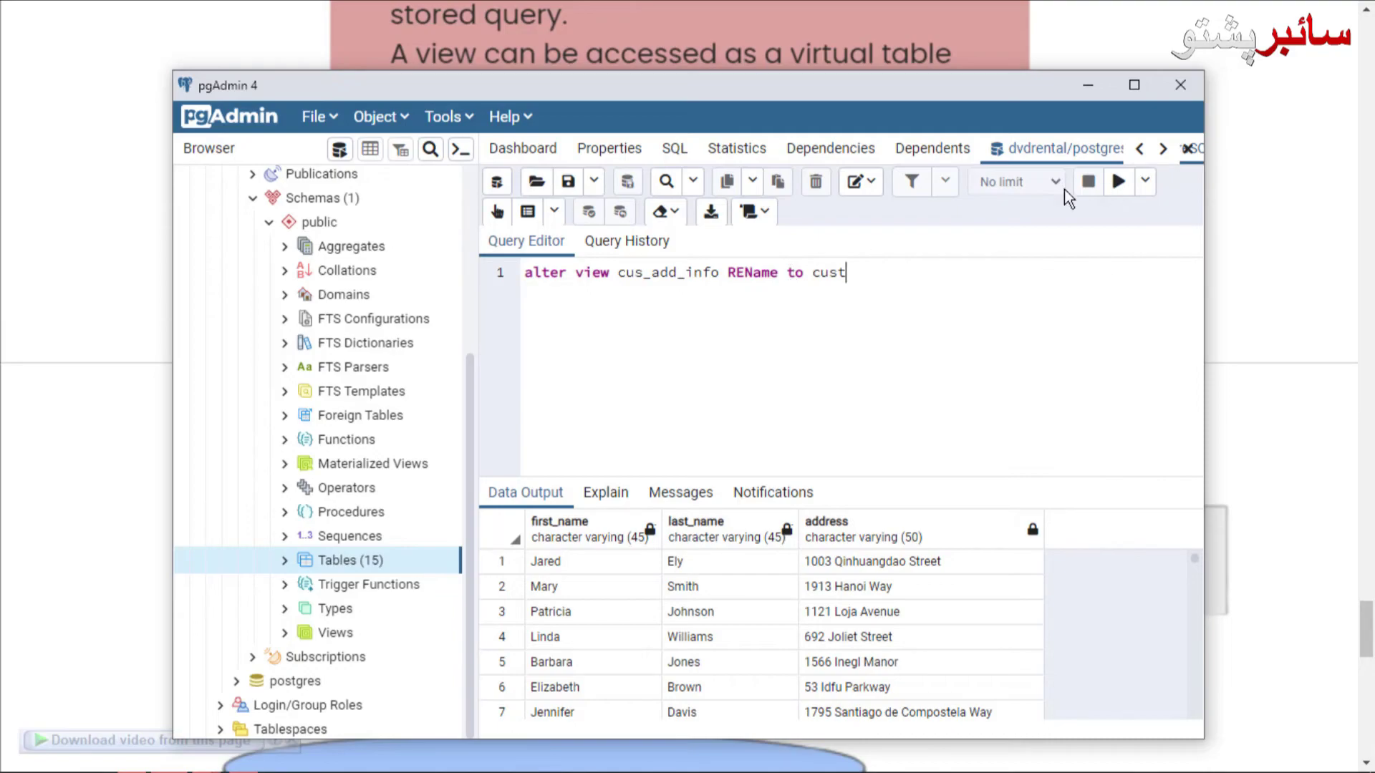
left_click(1120, 180)
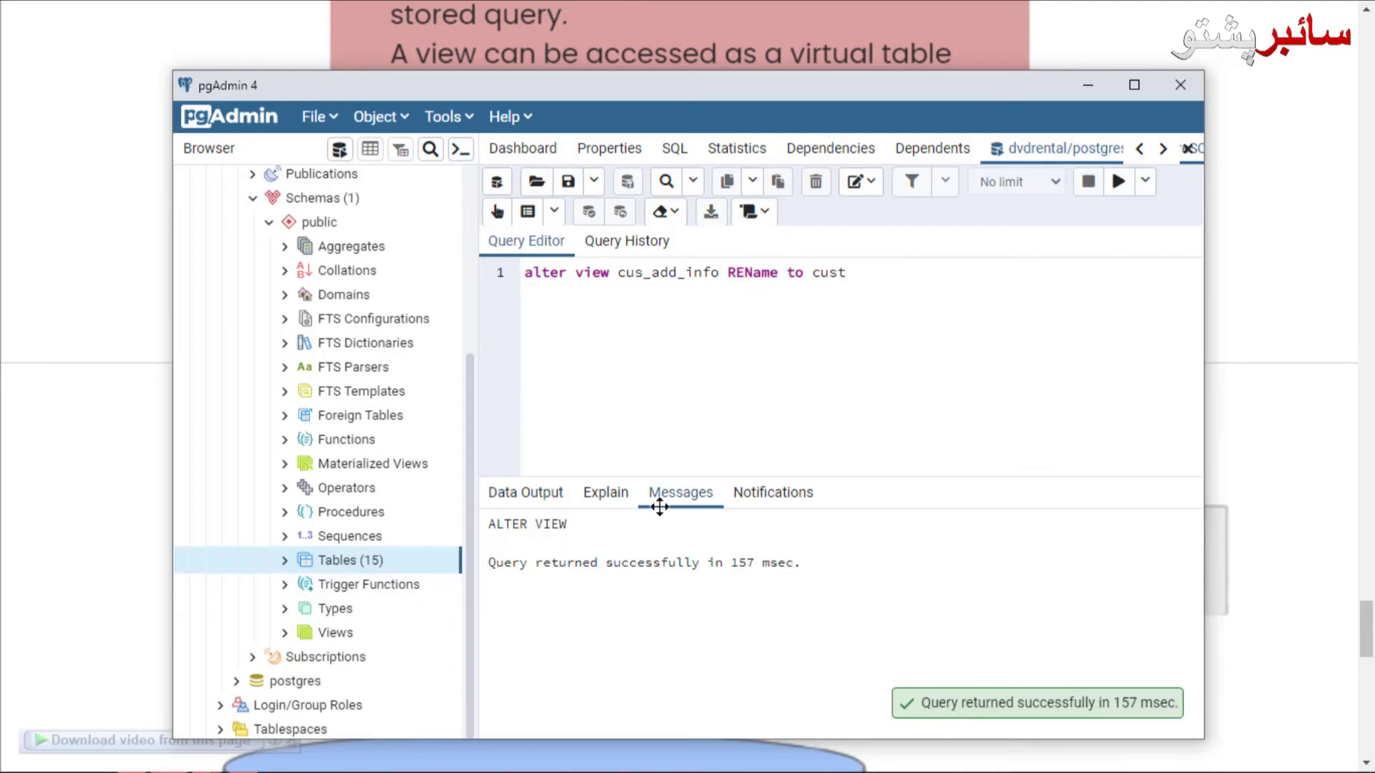
left_click(834, 343)
key("ctrl+a")
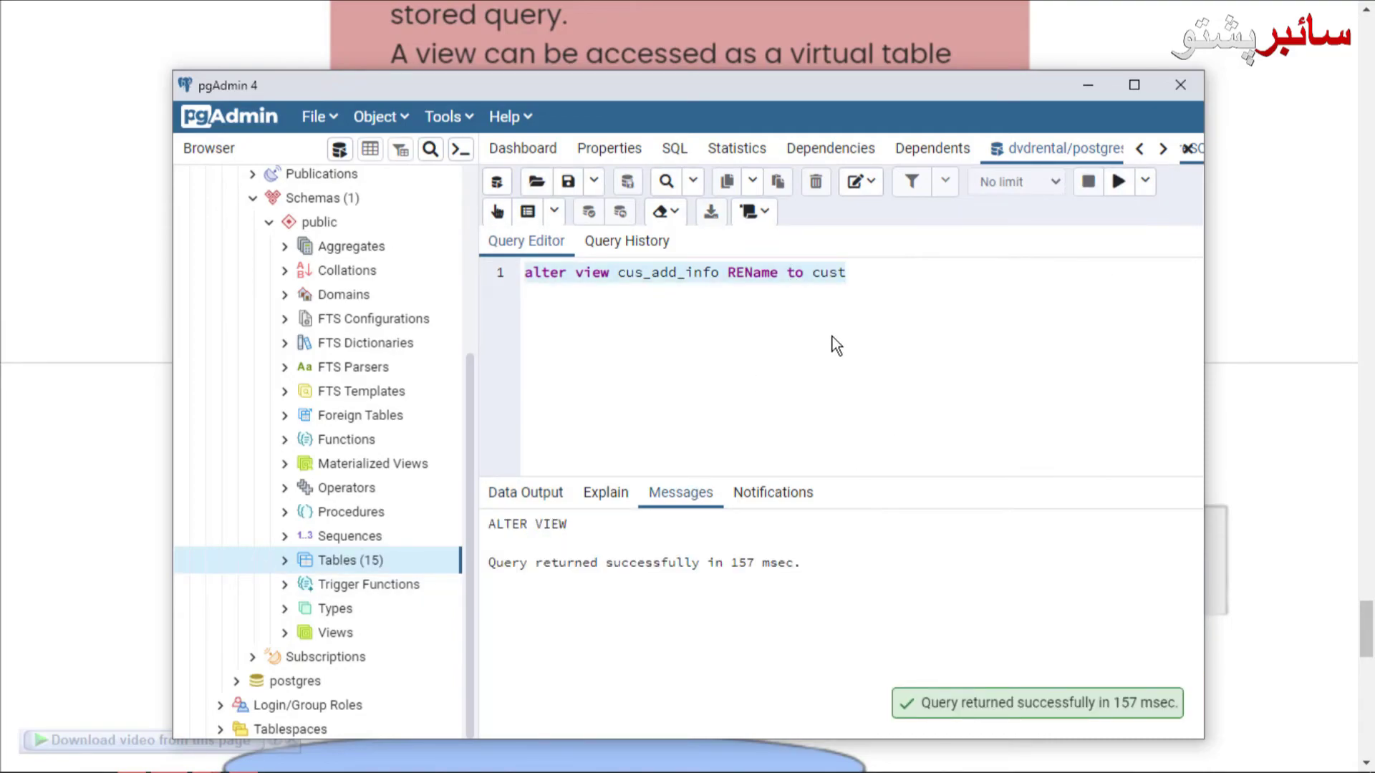
type("Select")
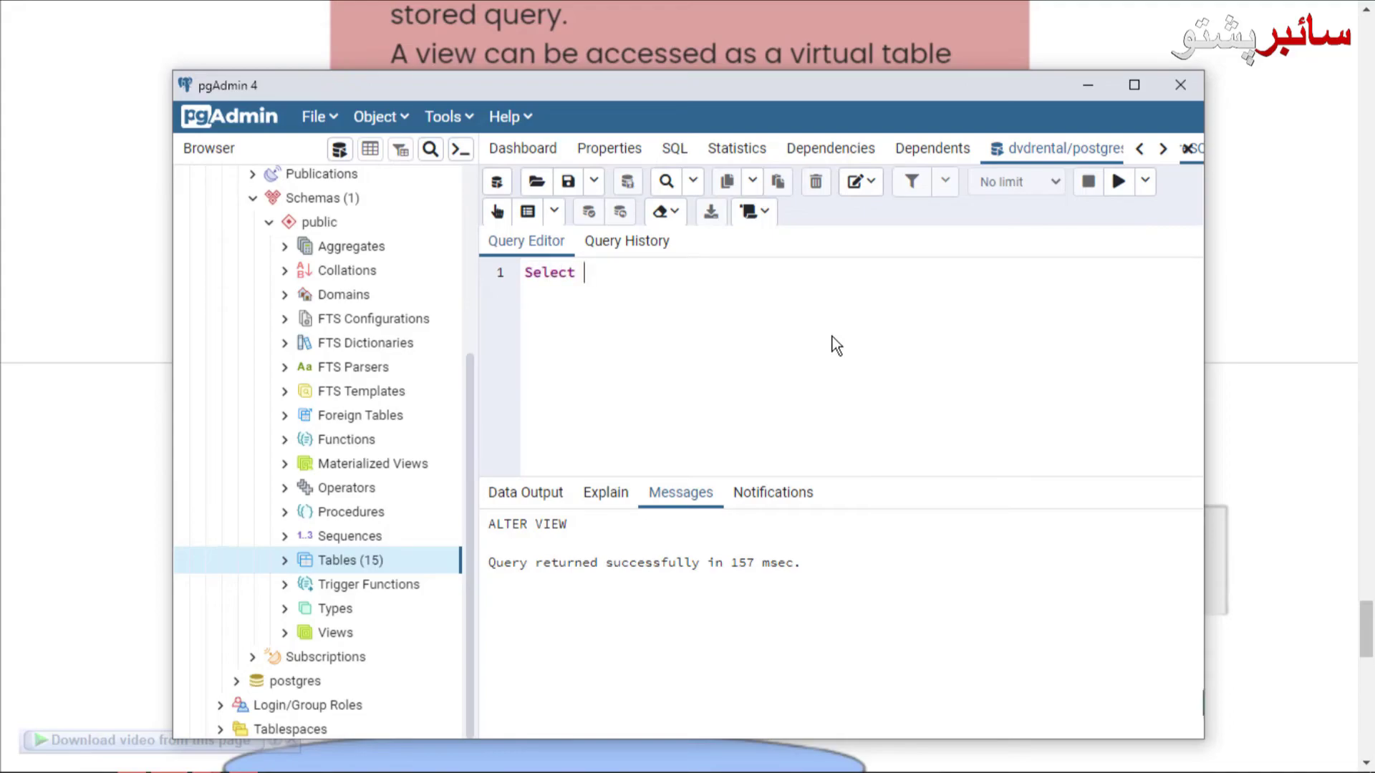
type(" * f")
type("rom cust")
Step: Run SELECT * FROM cust to get the 599 customer name and address rows
left_click(1118, 182)
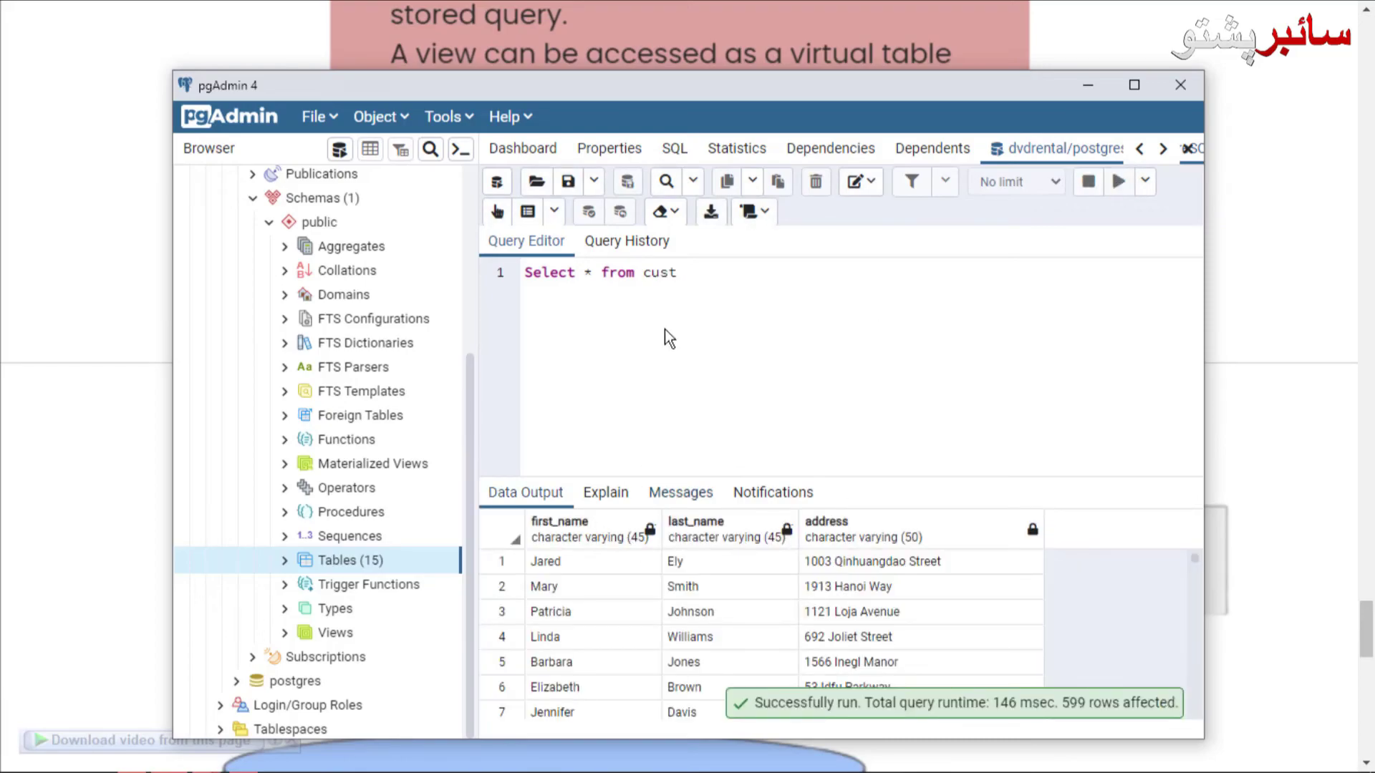